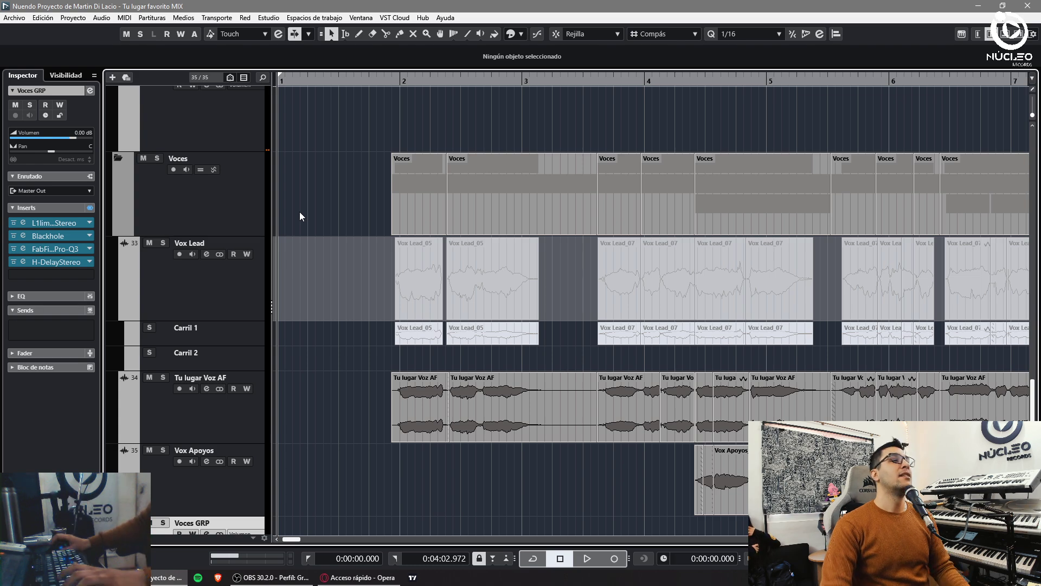
Bring the whole arrangement into view, solo the Drums GRP track, and play from shortly before bar 18
scroll(299, 211, "up", 15)
key("shift+g")
key("shift+g")
key("shift+g")
left_click(163, 142)
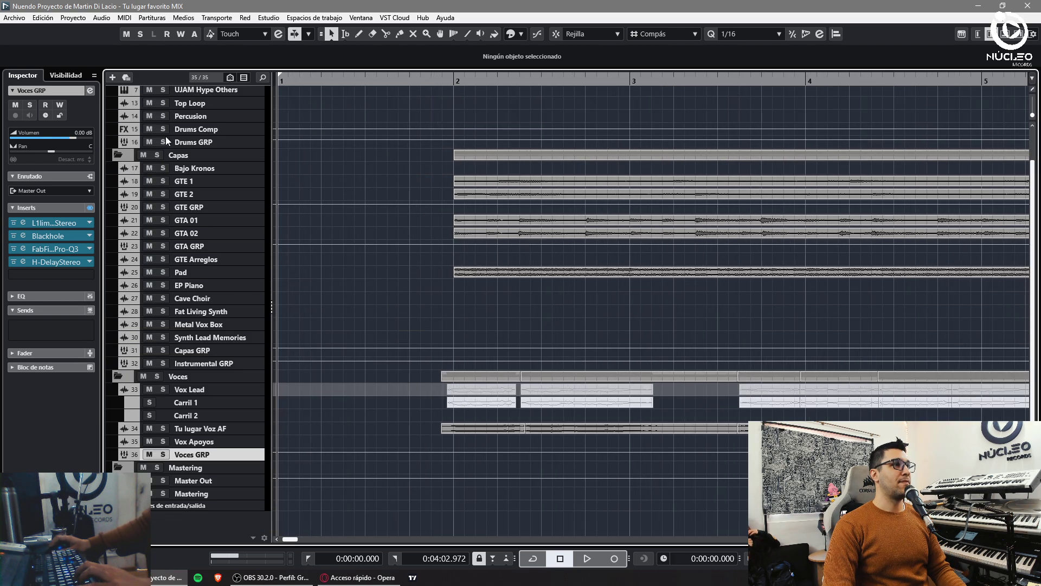
key("shift+f")
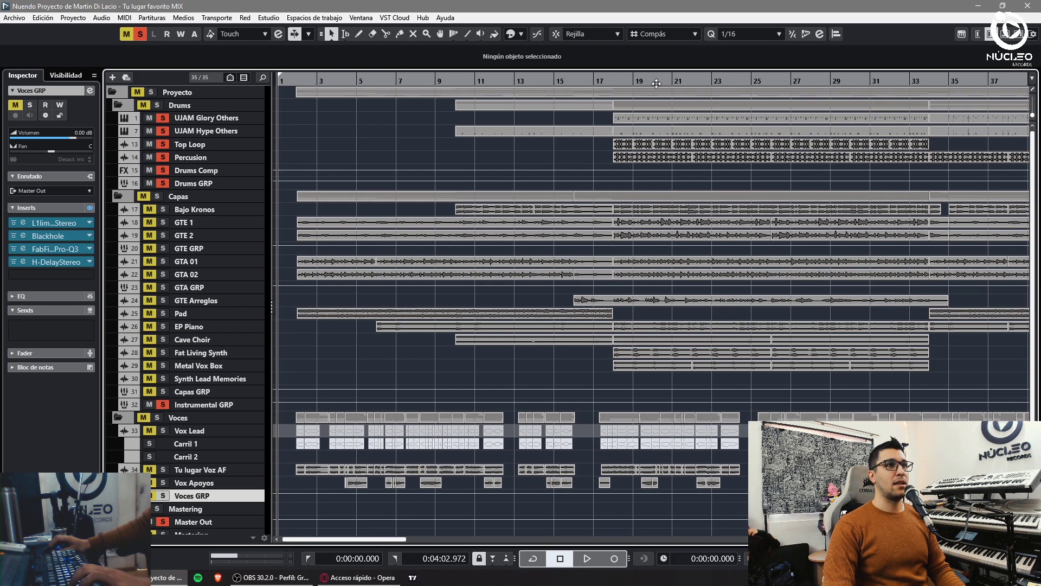
key("space")
key("g")
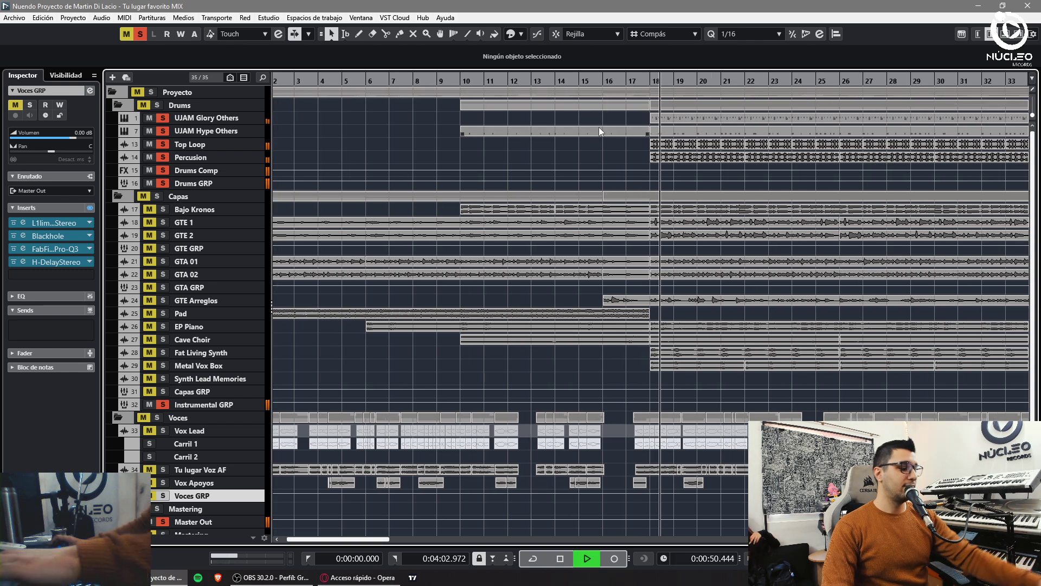
Open the mixer and set the Top Loop channel level to -10 dB, then adjust it to -12 dB
key("F3")
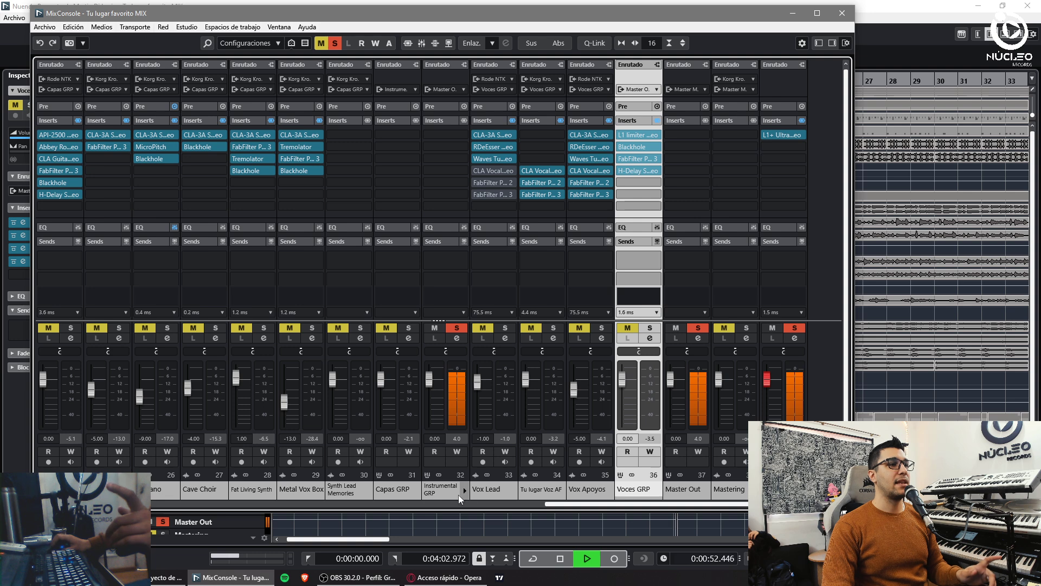
left_click_drag(548, 504, 363, 506)
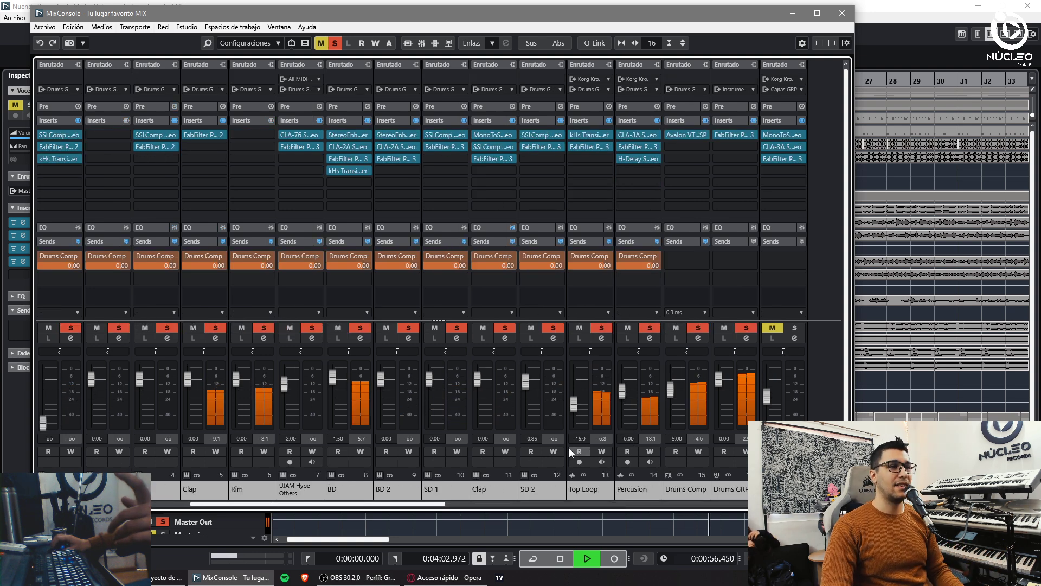
type("-10")
key("Return")
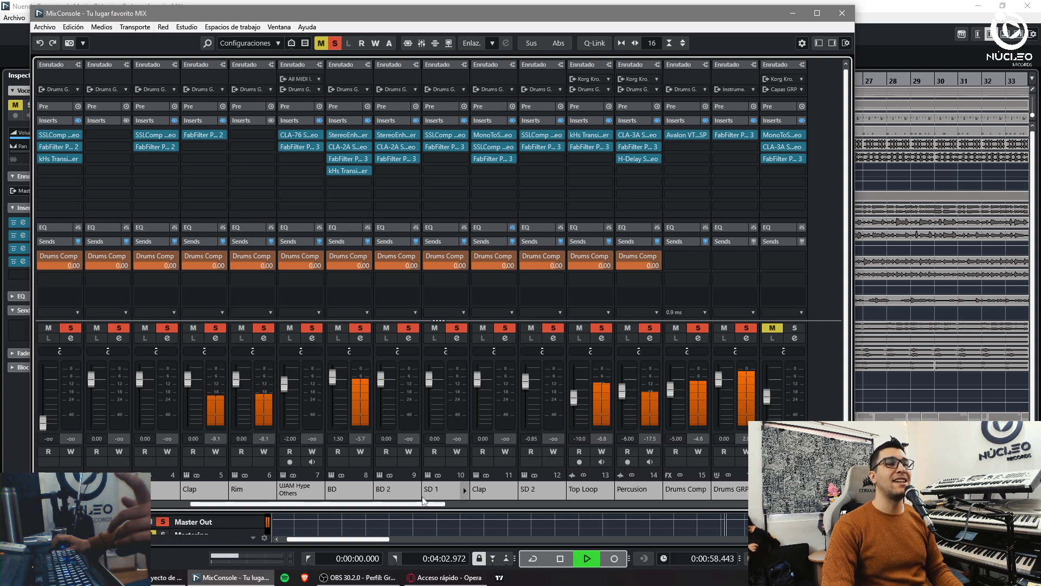
left_click_drag(431, 506, 447, 506)
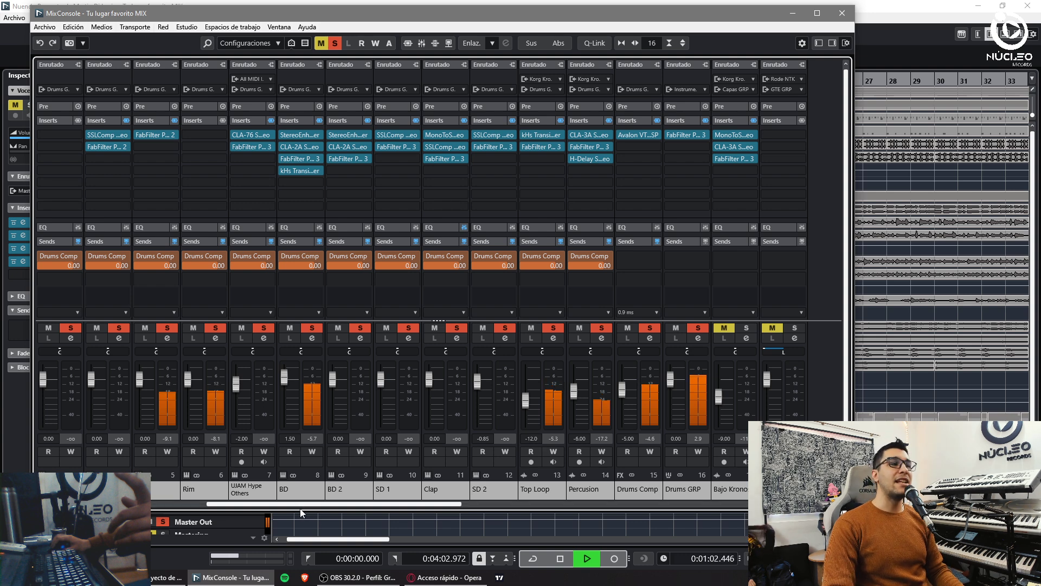
Set the Percussion channel level to -3 dB
left_click_drag(309, 505, 358, 505)
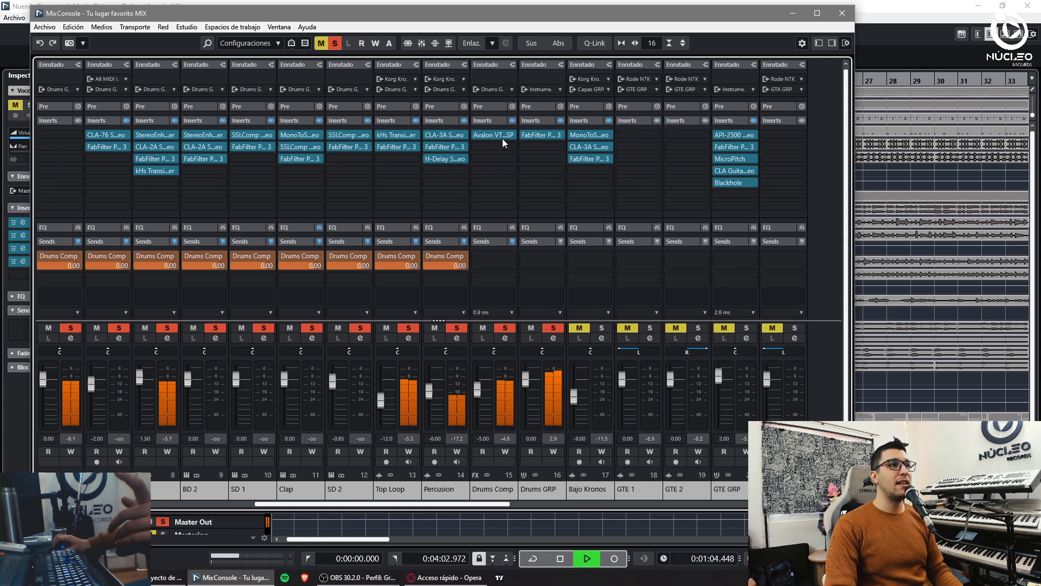
left_click_drag(500, 504, 566, 503)
left_click(521, 487)
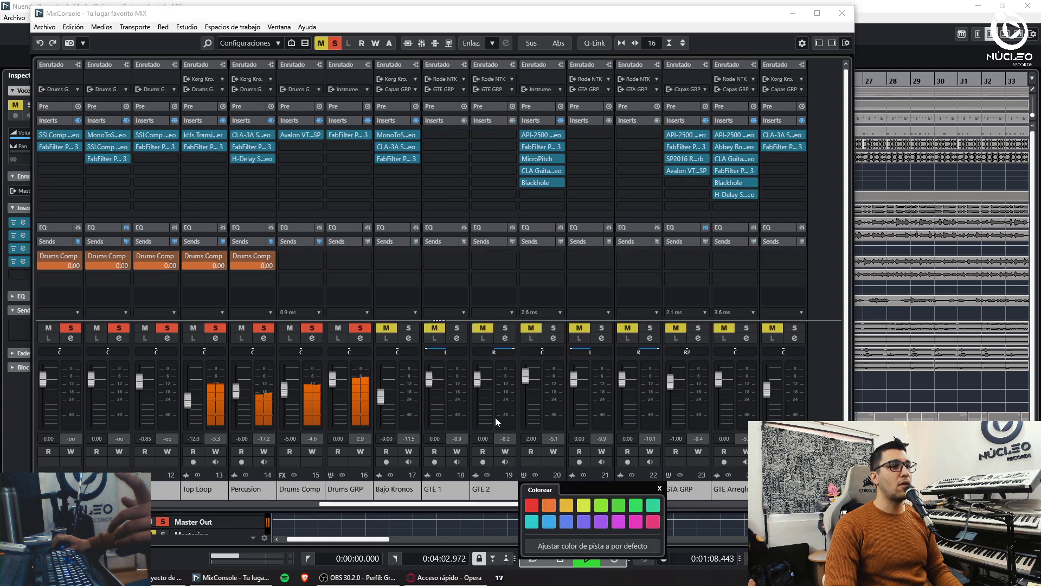
left_click(242, 440)
type("-")
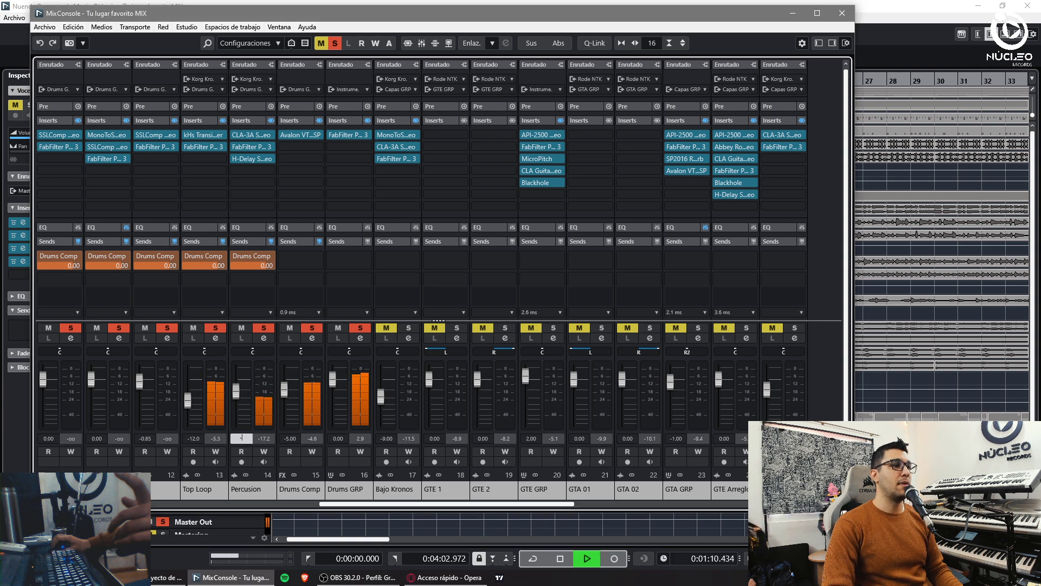
type("4.65")
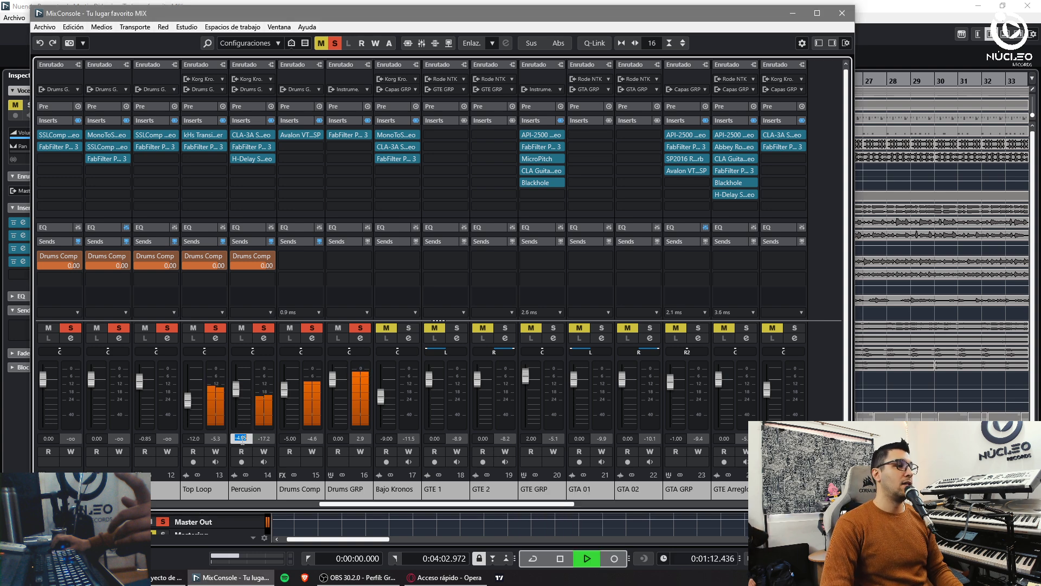
type("-3")
key("Return")
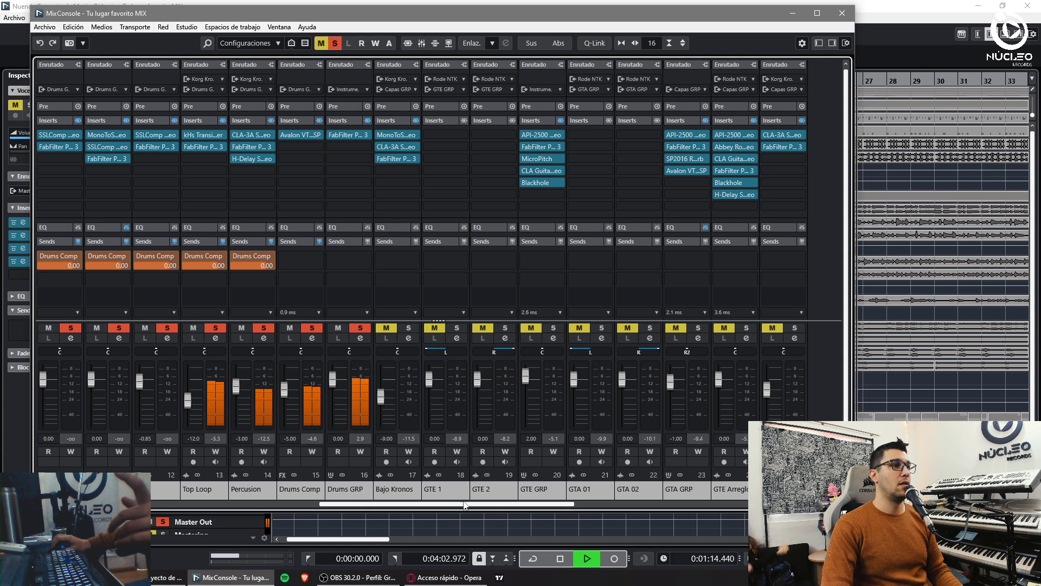
Unmute and solo the Bajo Kronos channel and set its level to -8 dB
left_click(386, 328)
left_click(409, 327)
left_click(385, 438)
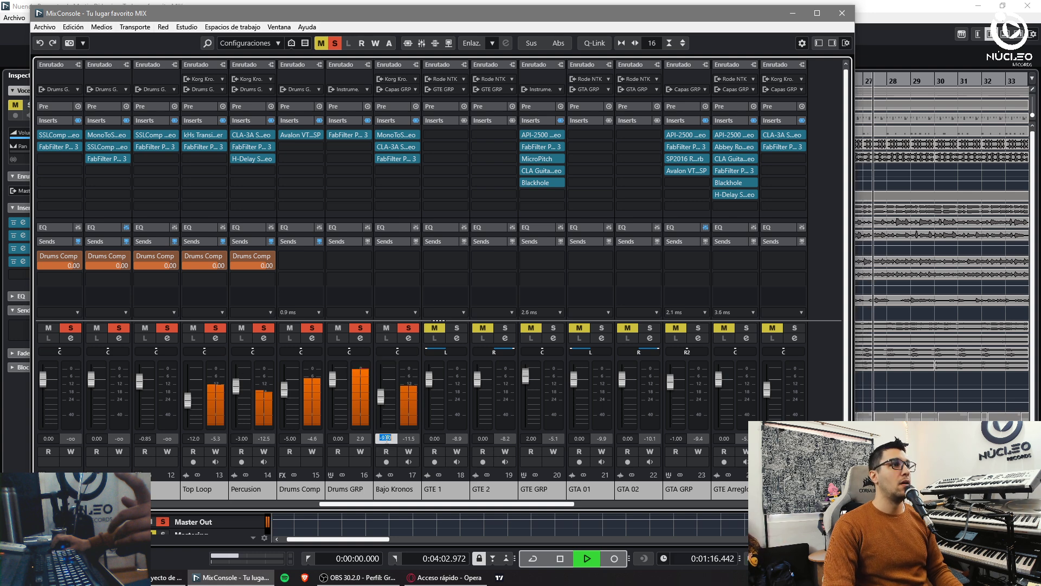
type("-8")
key("Return")
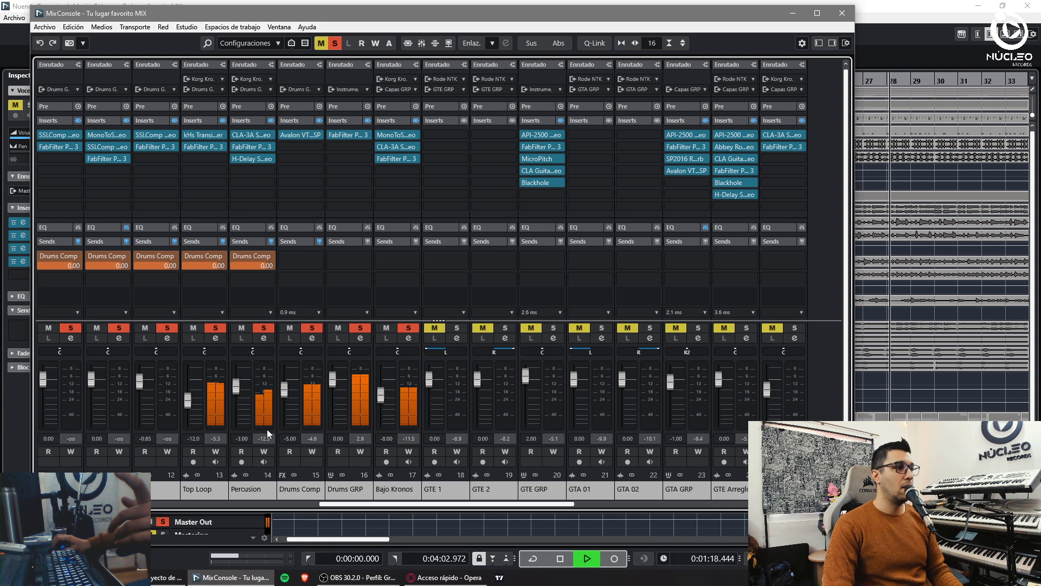
Unmute and solo the GTE GRP channel and review the settings of its MicroPitch insert
left_click(531, 328)
left_click(553, 328)
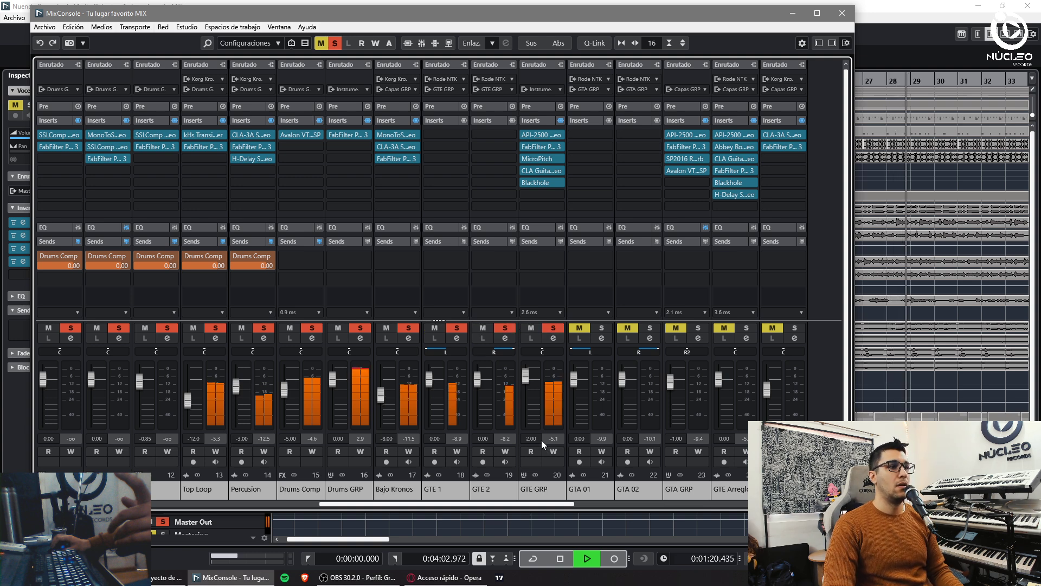
left_click(543, 158)
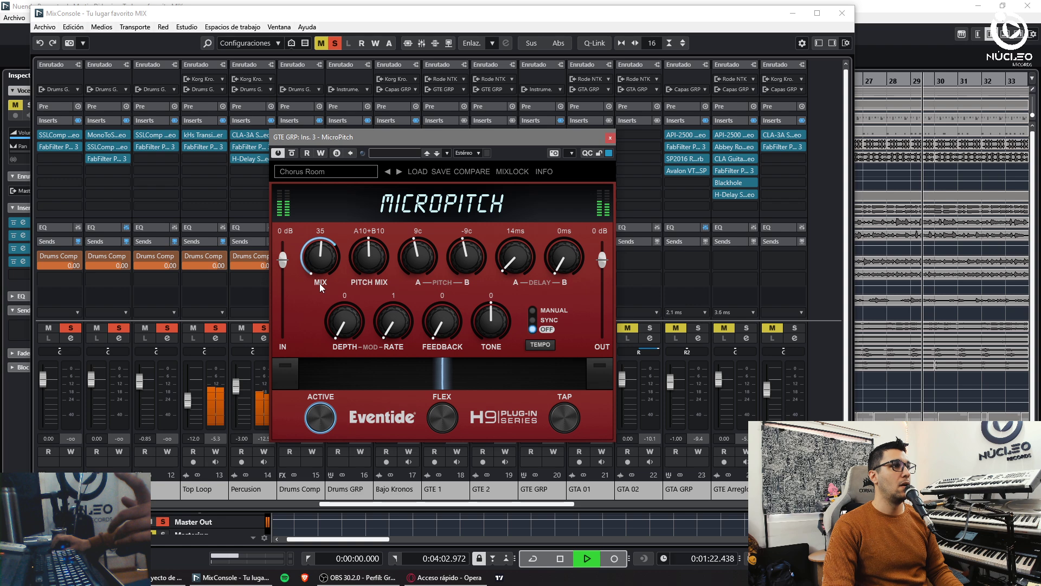
left_click(610, 137)
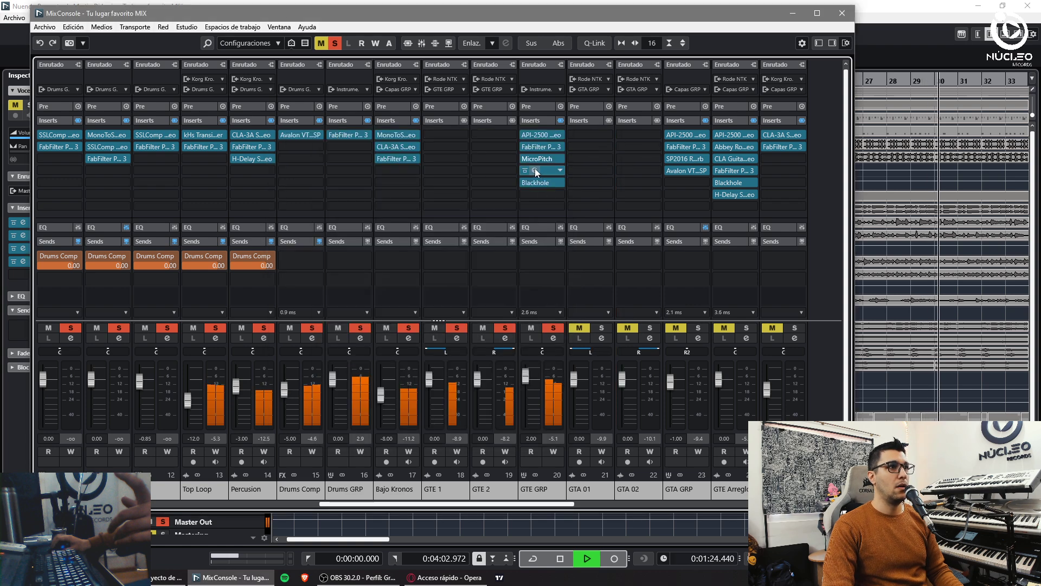
In the GTE GRP's Pro-Q 3, raise the high-cut frequency and turn band 3 into a narrower cut of about -1.9 dB near 4800 Hz
left_click(536, 146)
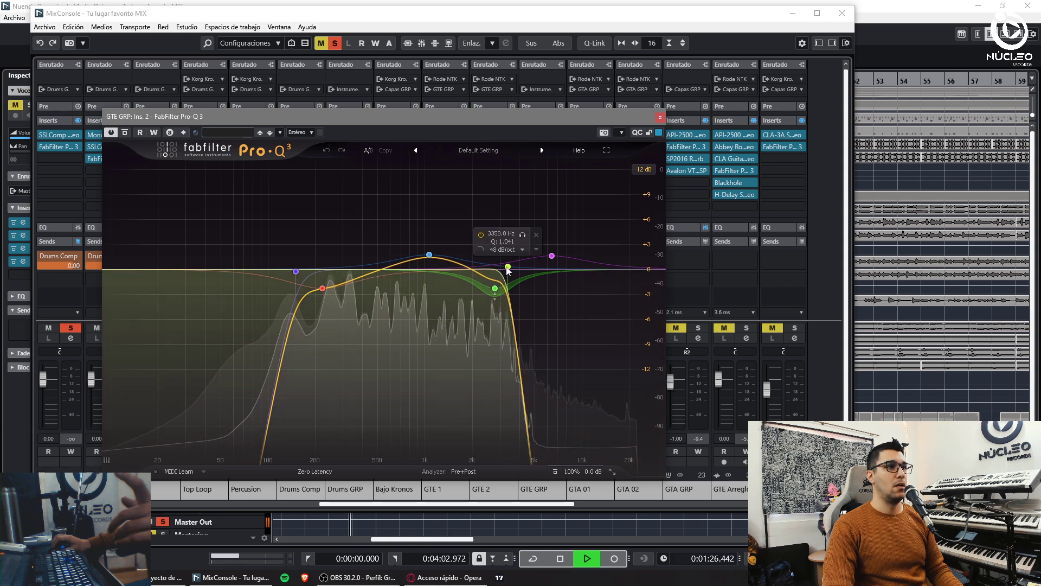
left_click_drag(508, 272, 530, 276)
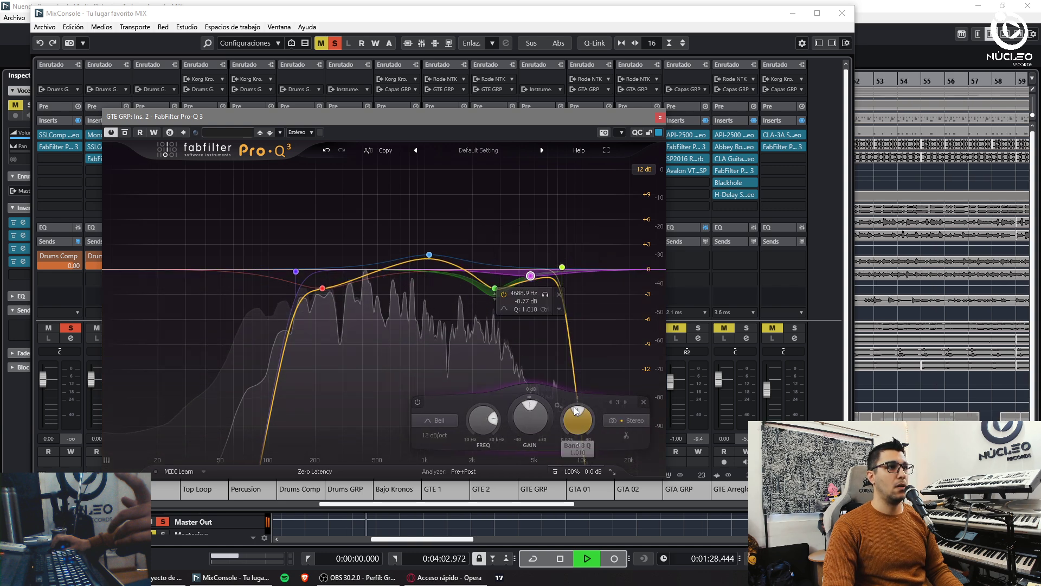
scroll(576, 411, "up", 6)
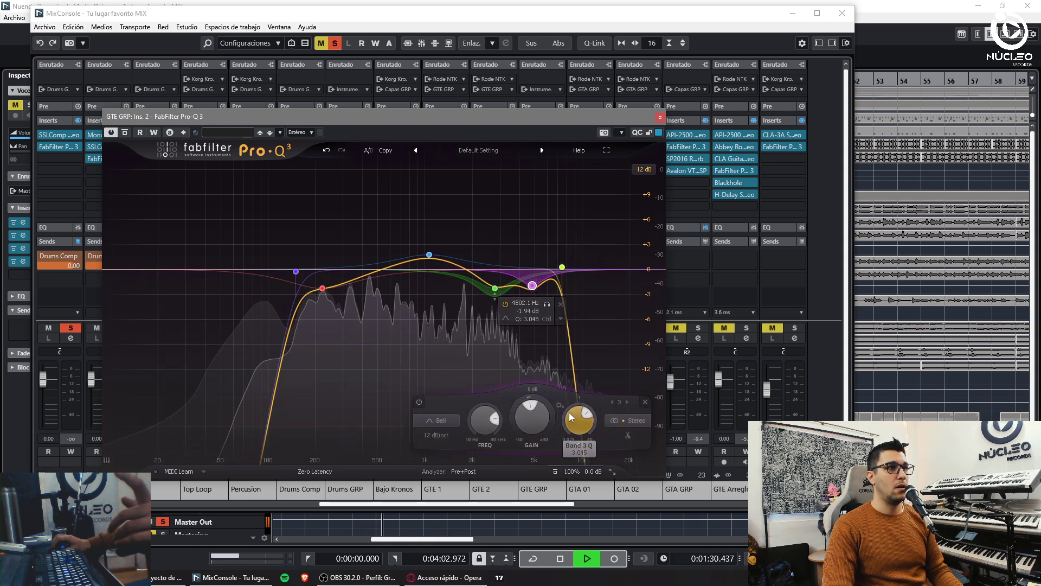
Readjust the gain of the GTE GRP equalizer's band 1 near 2.7 kHz and of the 4.8 kHz bell band, then close the equalizer
left_click_drag(495, 288, 491, 265)
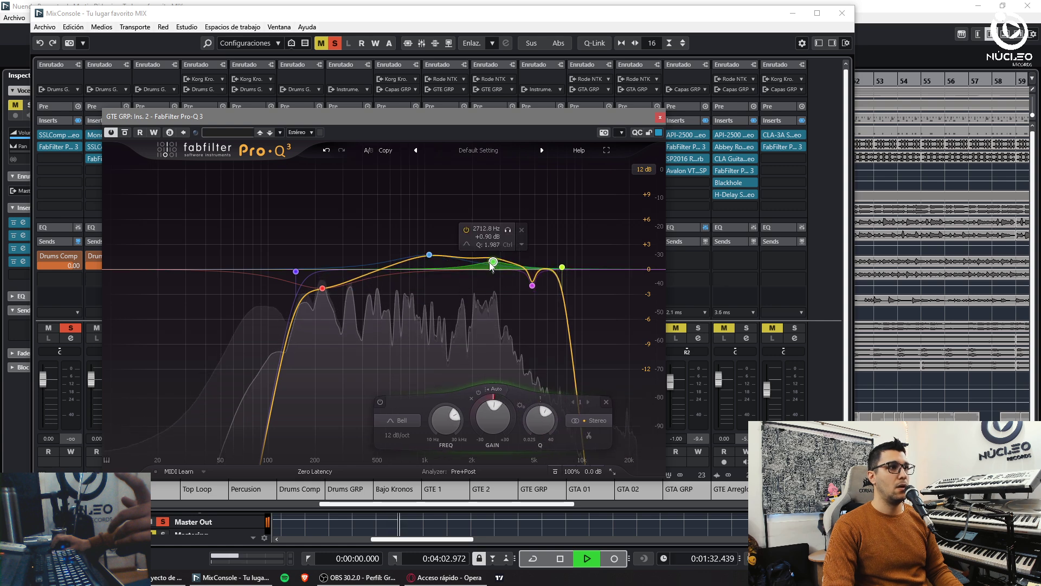
scroll(487, 423, "down", 10)
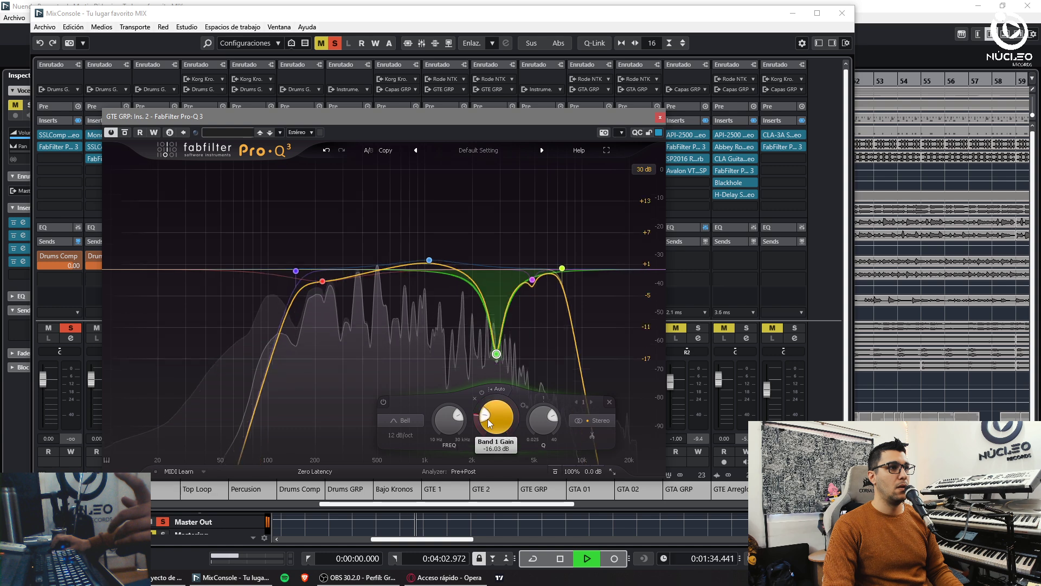
scroll(487, 423, "up", 8)
mouse_move(531, 278)
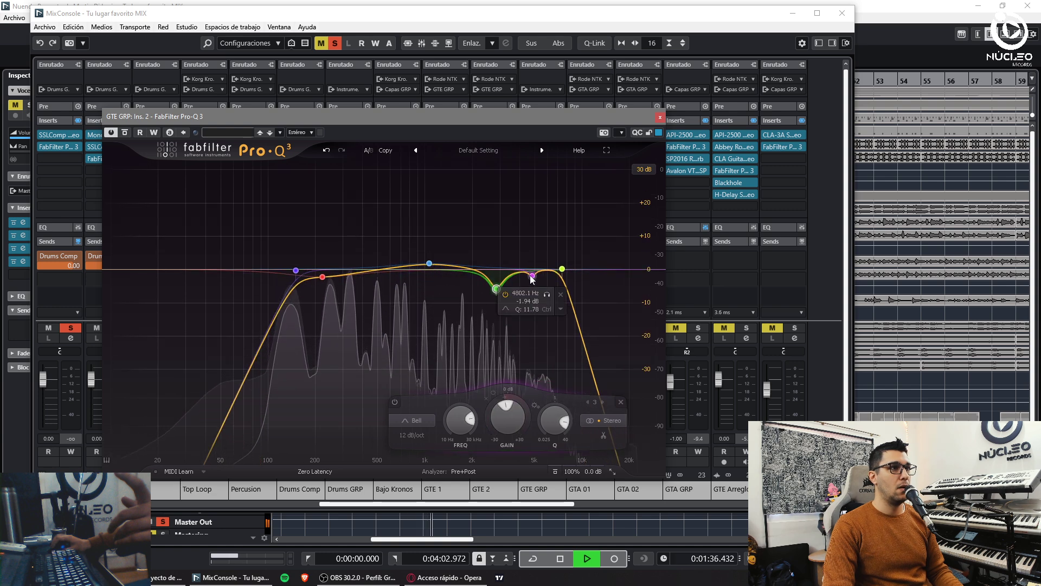
left_click_drag(531, 278, 524, 248)
left_click(660, 118)
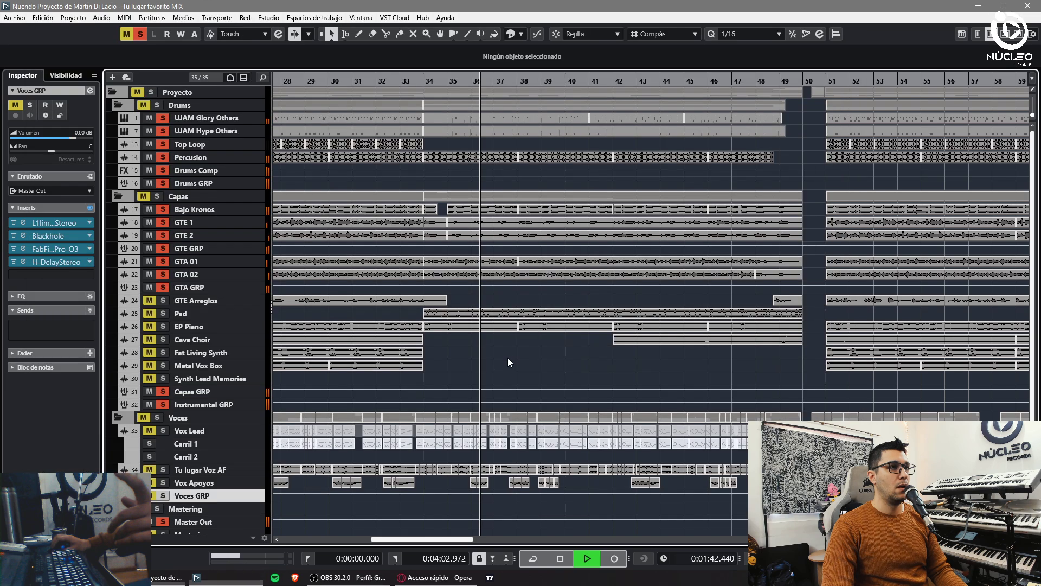
Replay from shortly before bar 18, reset the GTA GRP level to 0 dB, and review its Avalon VT-747SP insert
key("F3")
left_click(329, 82)
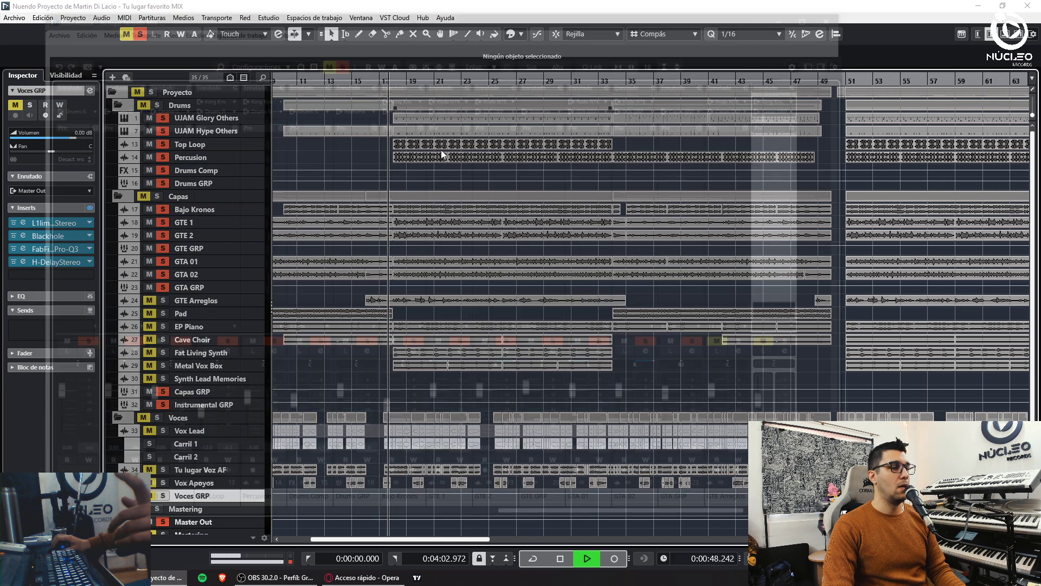
key("F3")
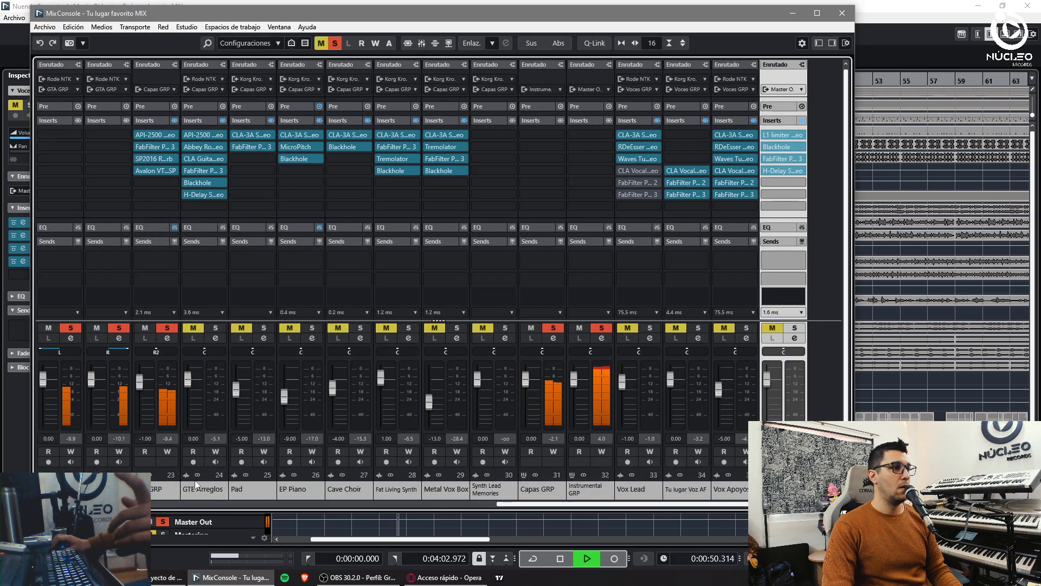
left_click(144, 438, "ctrl")
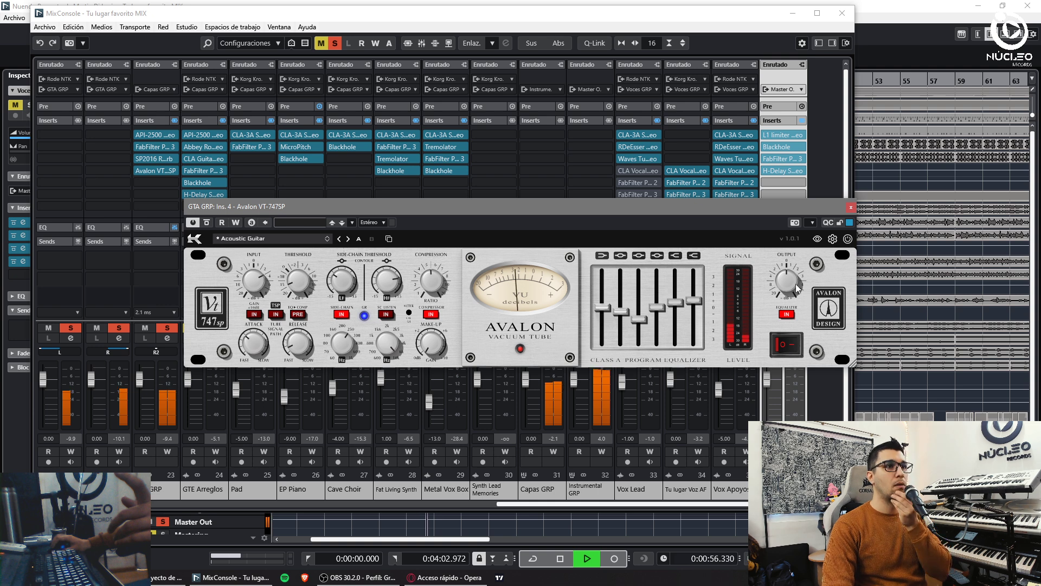
left_click(851, 206)
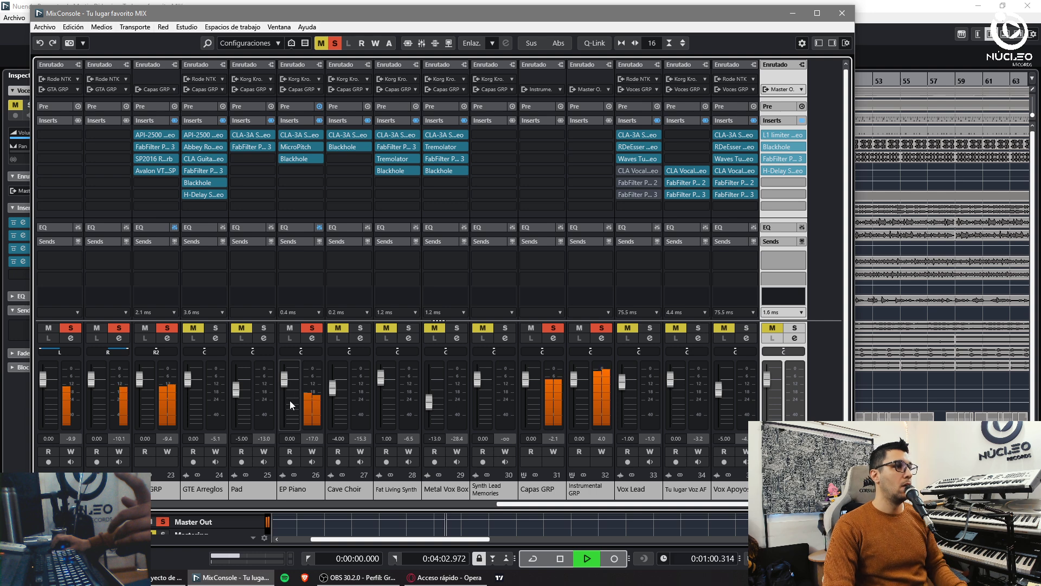
Set the EP Piano channel level to -3 dB and the GTE Arreglos channel level to 2 dB
left_click_drag(290, 400, 286, 392)
left_click(290, 439)
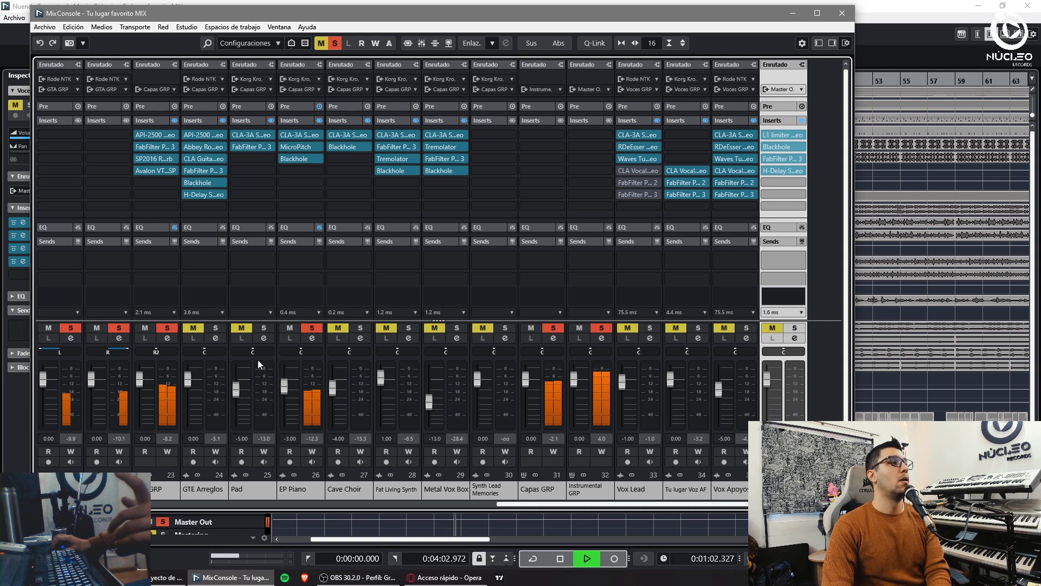
left_click(194, 438)
type("2")
key("Return")
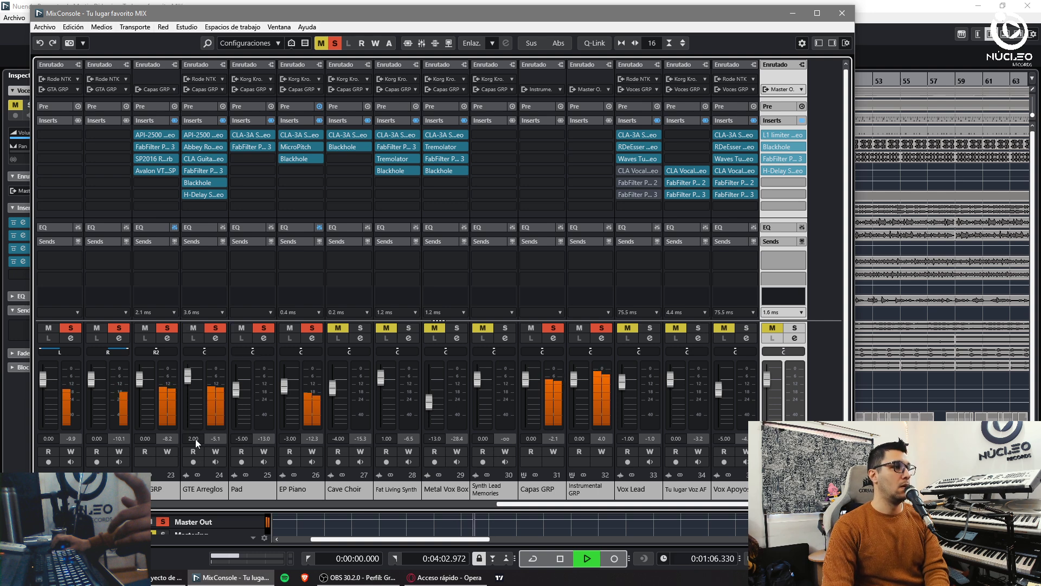
Set the Fat Living Synth channel level to 2 dB and the Cave Choir channel level to -1 dB
left_click(392, 375)
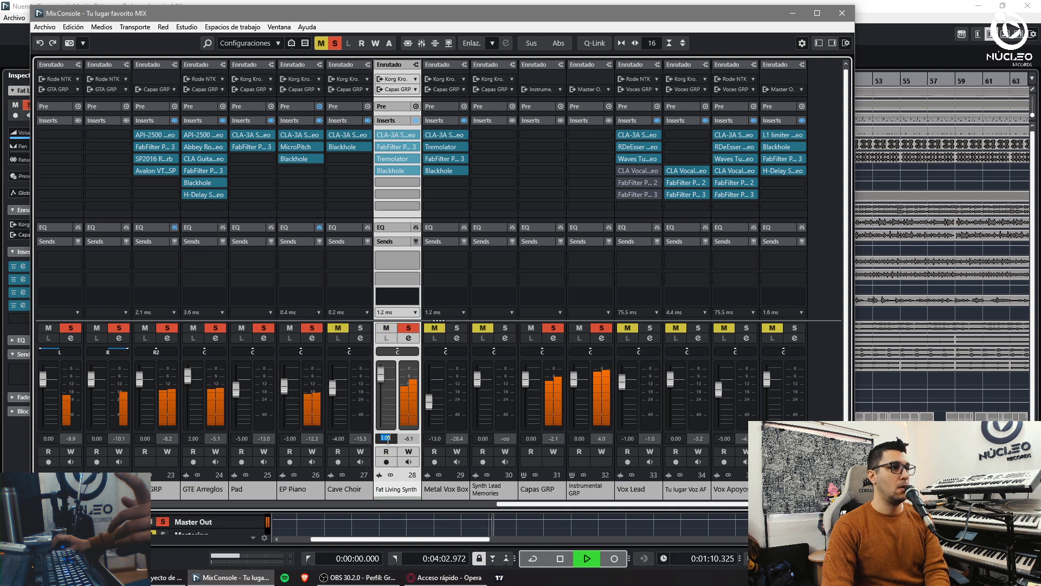
left_click(339, 438)
scroll(339, 438, "up", 1)
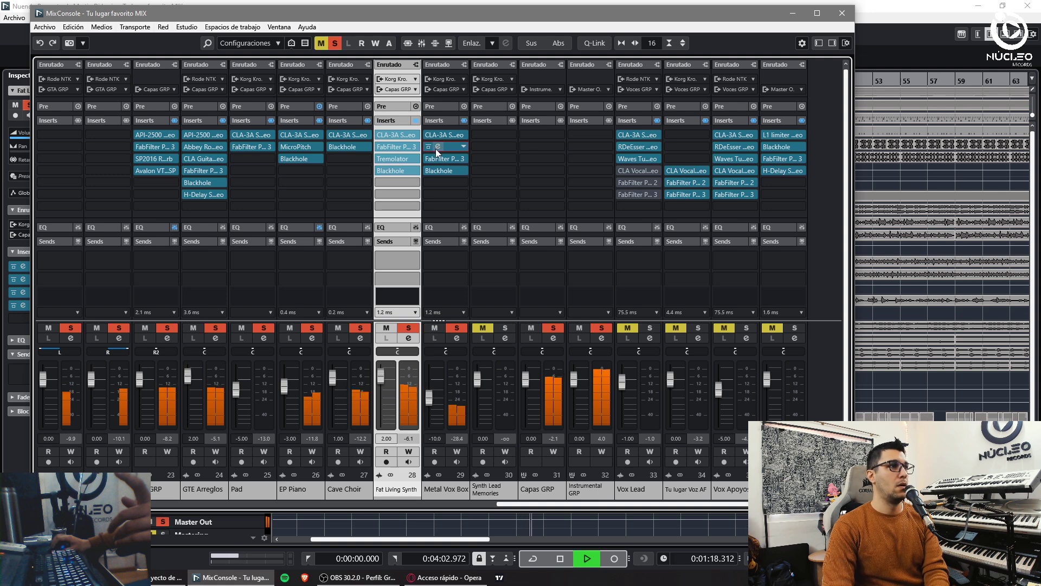
Set the Metal Vox Box level to -10 dB, review its Tremolator insert, and return to the full arrangement
left_click_drag(435, 149, 437, 148)
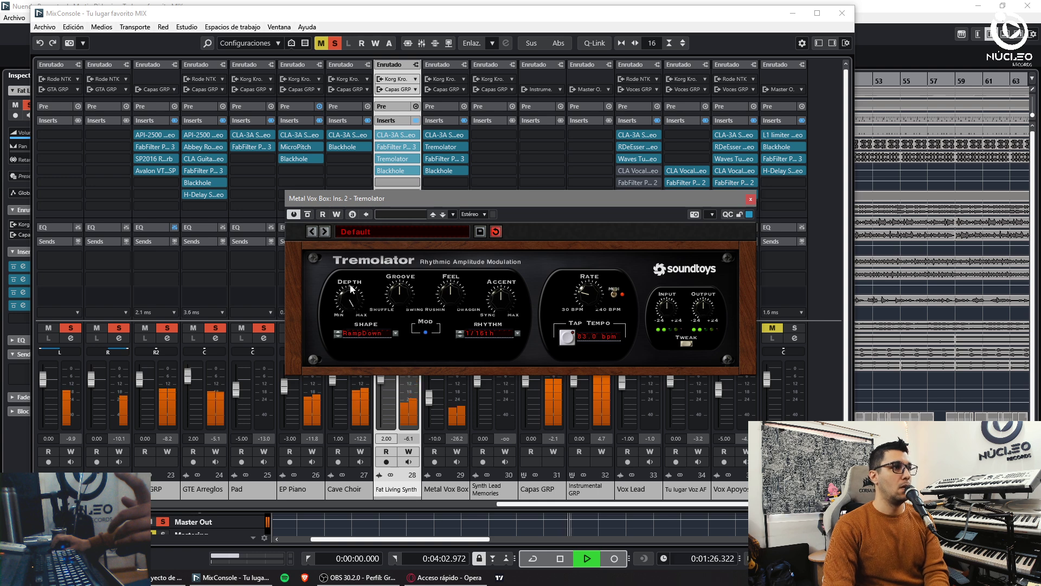
left_click(750, 199)
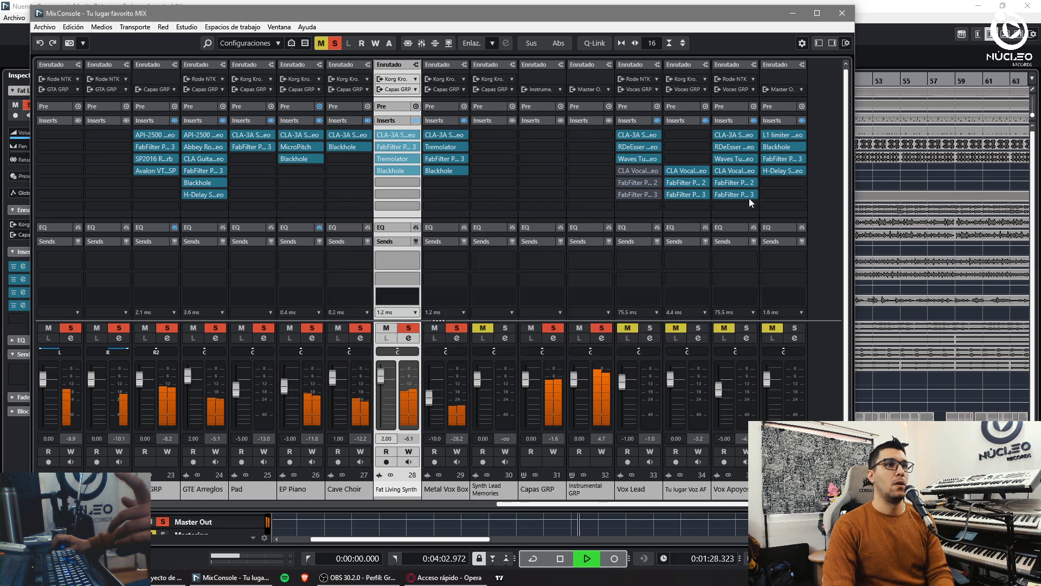
left_click(843, 13)
key("h")
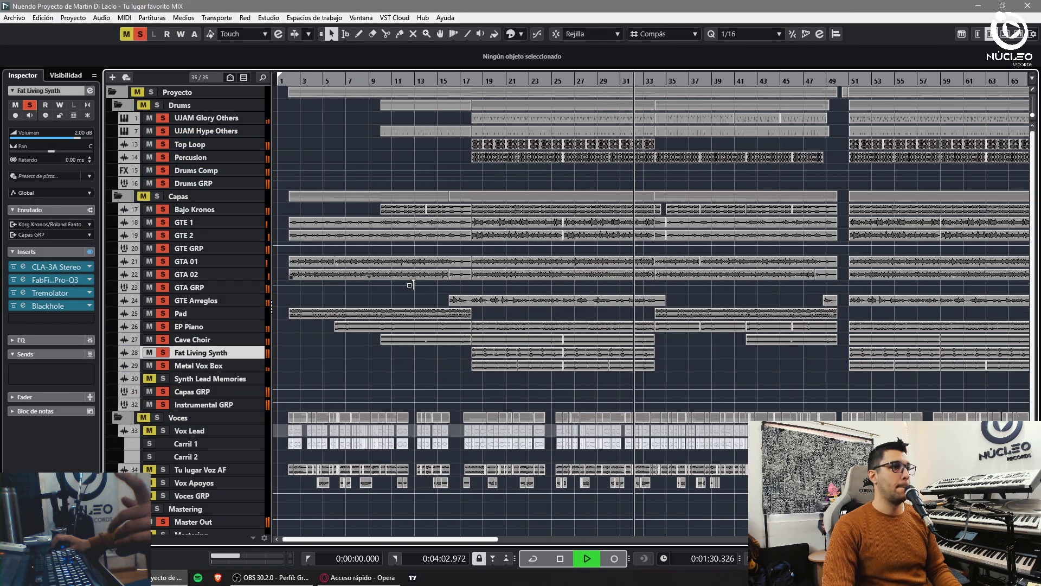
Delete the Synth Lead Memories track
key("g")
key("g")
key("g")
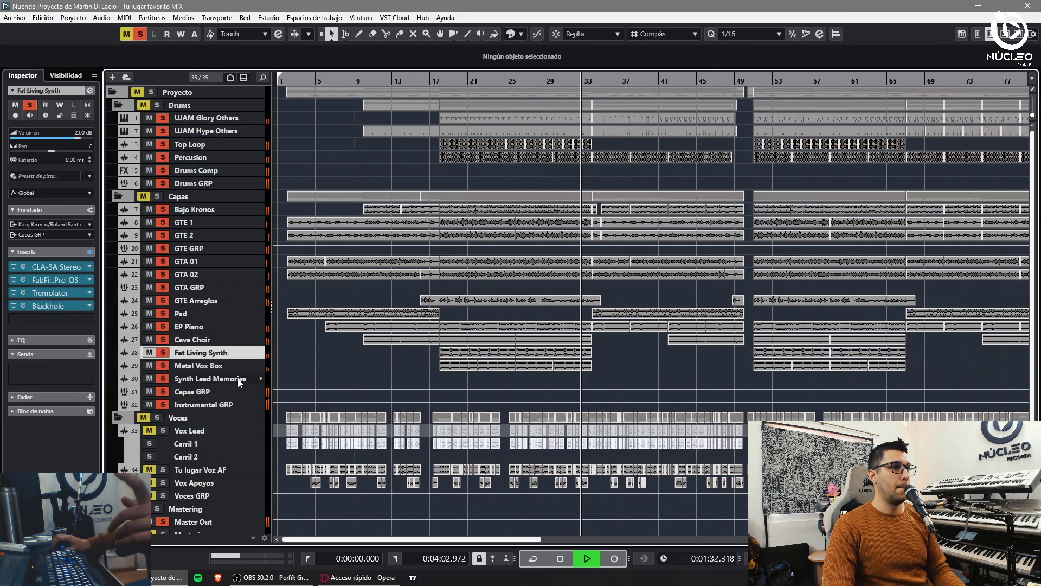
left_click(231, 378)
key("Delete")
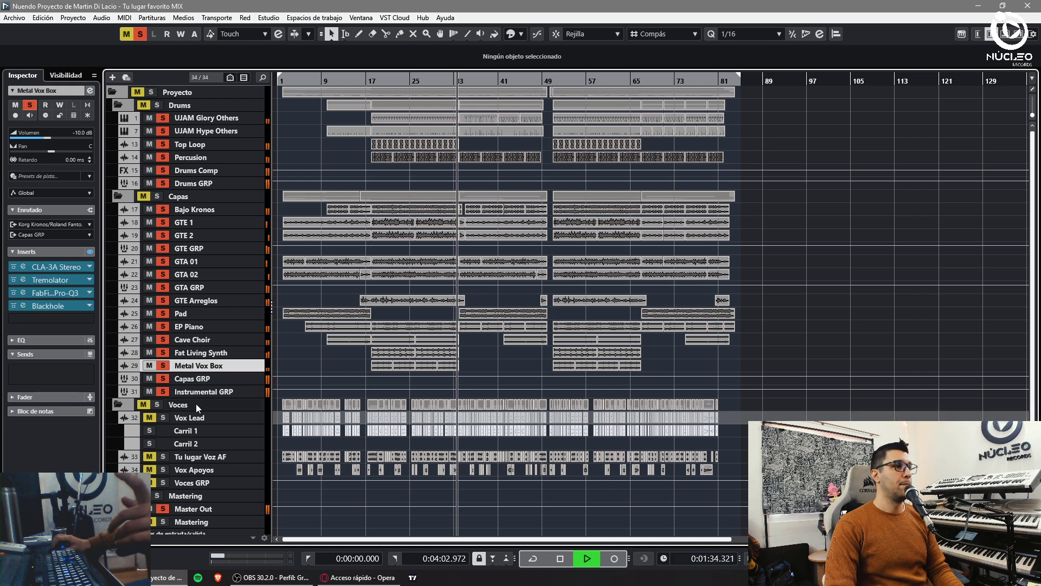
Replay from about bar 18 and show the Instrumental GRP channel in the mixer
scroll(196, 404, "down", 1)
key("h")
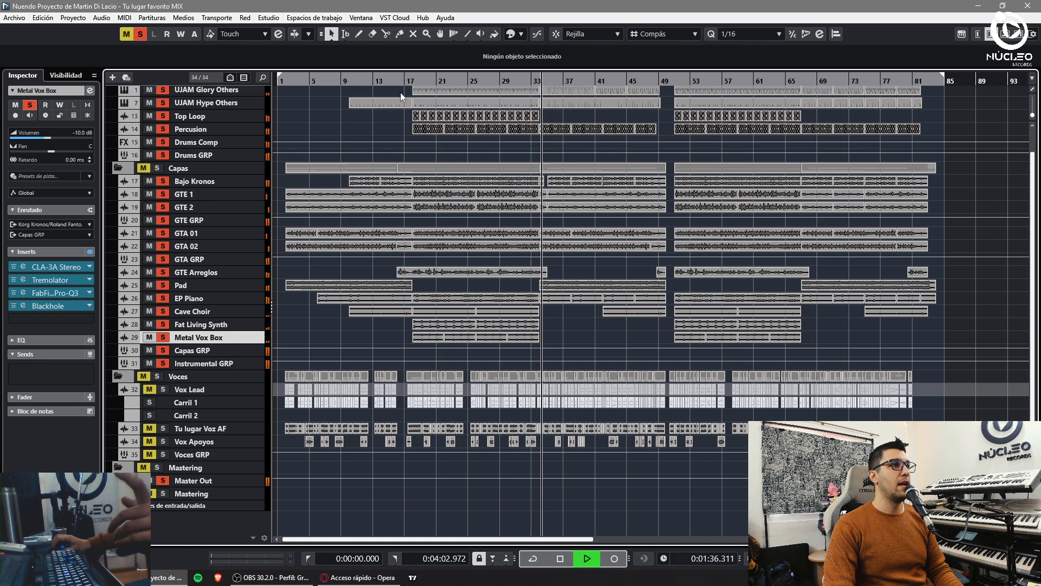
left_click_drag(411, 81, 450, 169)
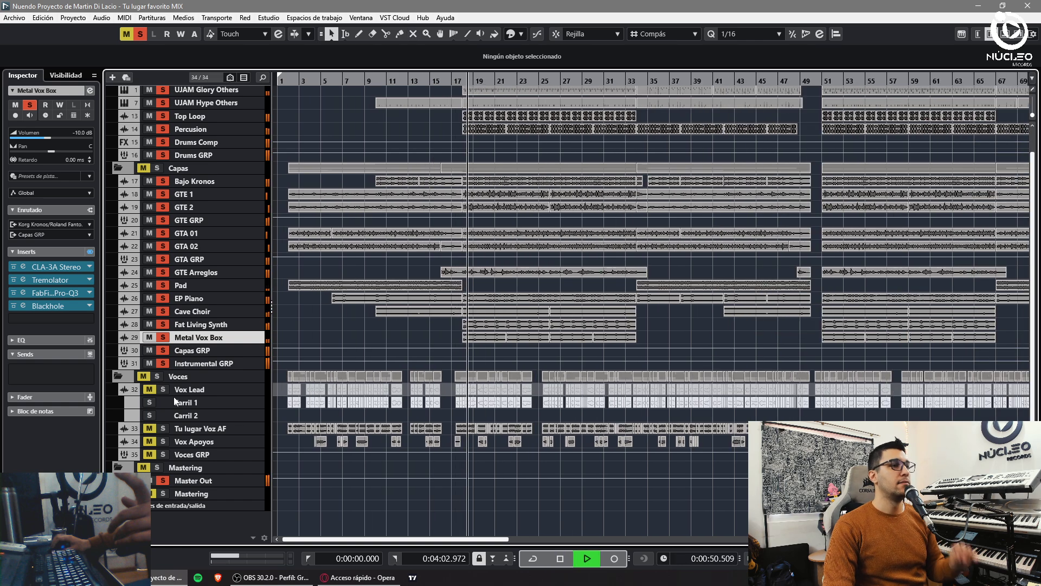
left_click(184, 363)
key("F3")
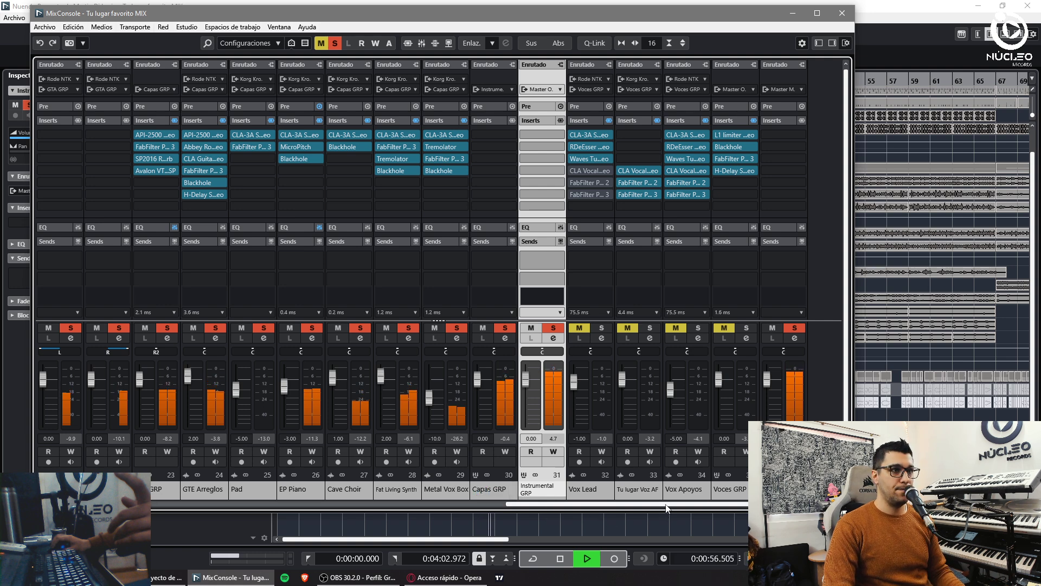
Add the vocal channels to the soloed mix and set the Voces GRP level to 1 dB
scroll(666, 488, "right", 4)
left_click(580, 328)
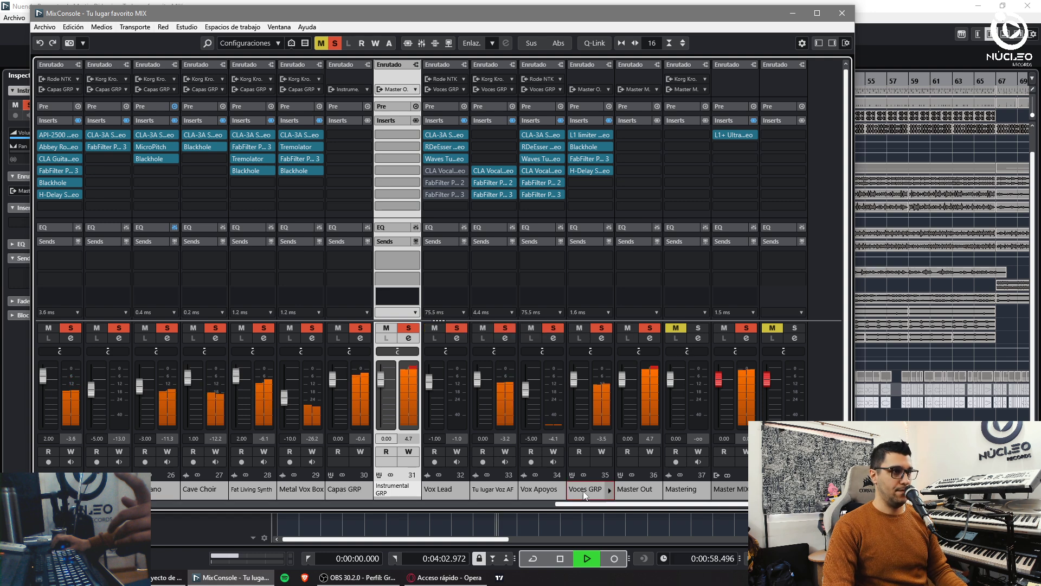
left_click(583, 490)
key("F3")
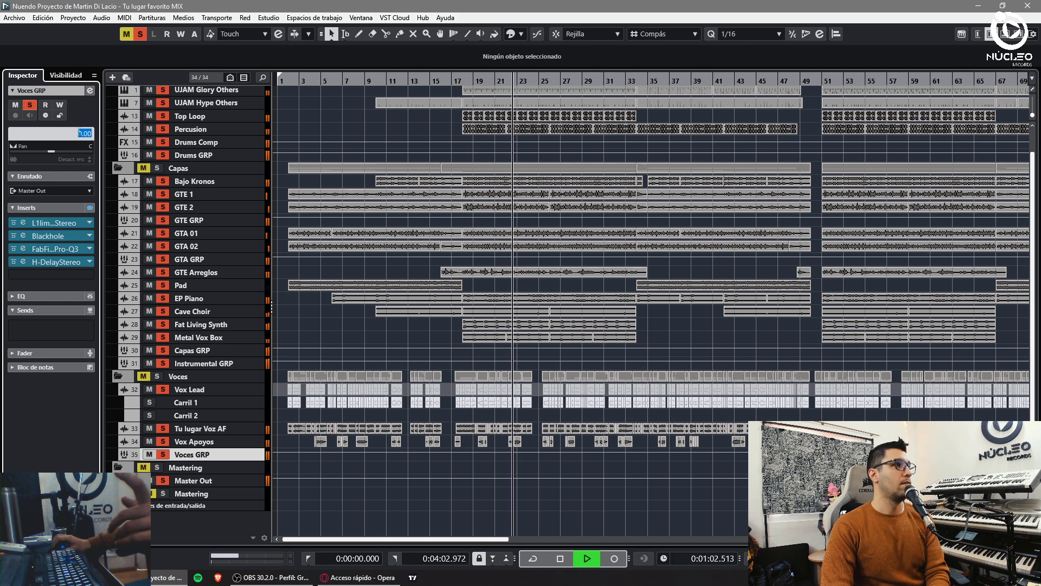
Solo the Top Loop track and narrow its FabFilter Pro-Q 3 high-frequency cut to -2.15 dB at 11555 Hz with Q 2.558
scroll(205, 287, "up", 2)
left_click(190, 145)
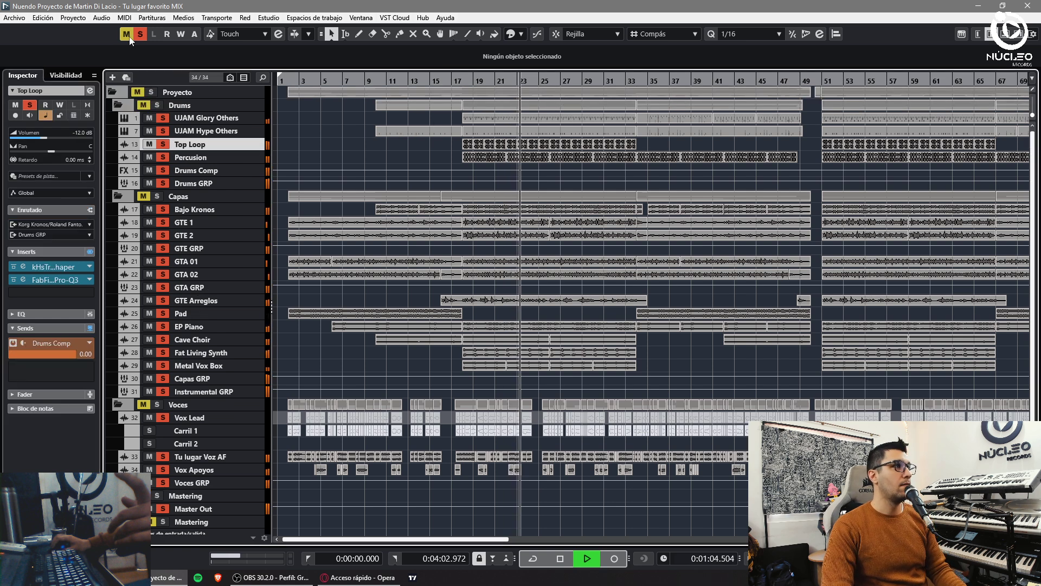
left_click(163, 144)
left_click(60, 279)
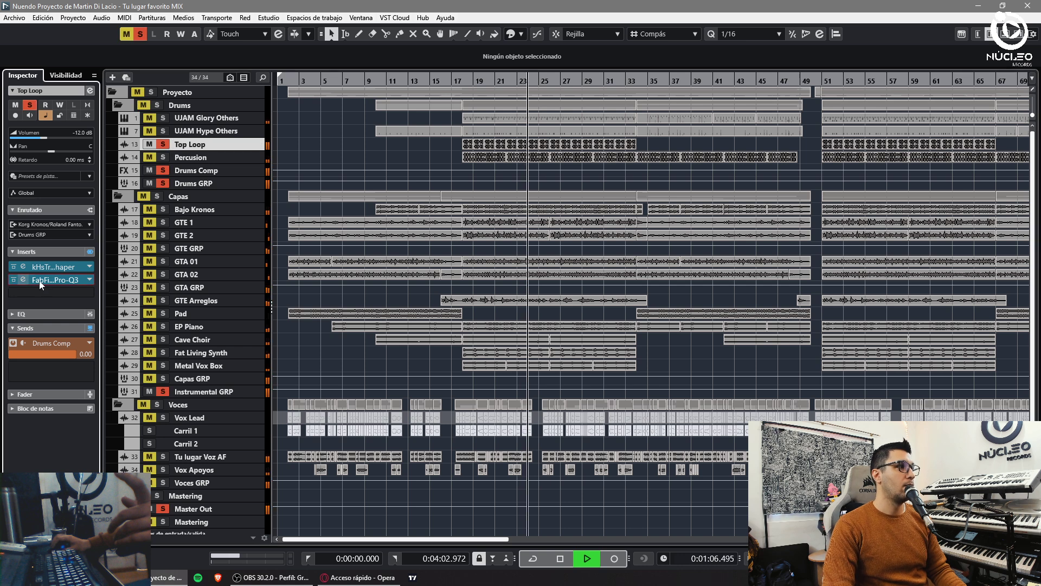
left_click_drag(882, 296, 899, 294)
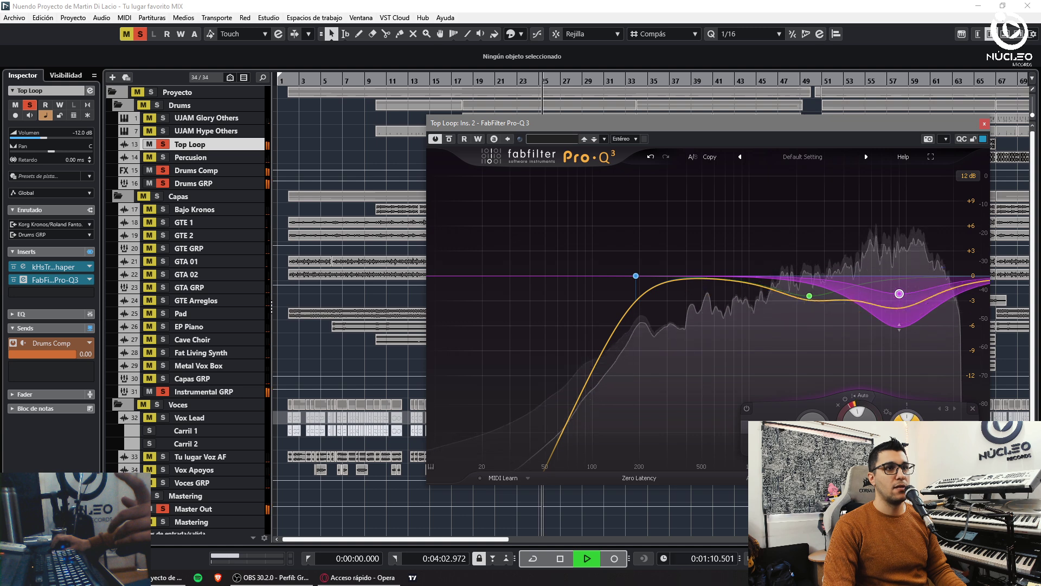
scroll(899, 293, "up", 5)
left_click_drag(906, 293, 916, 293)
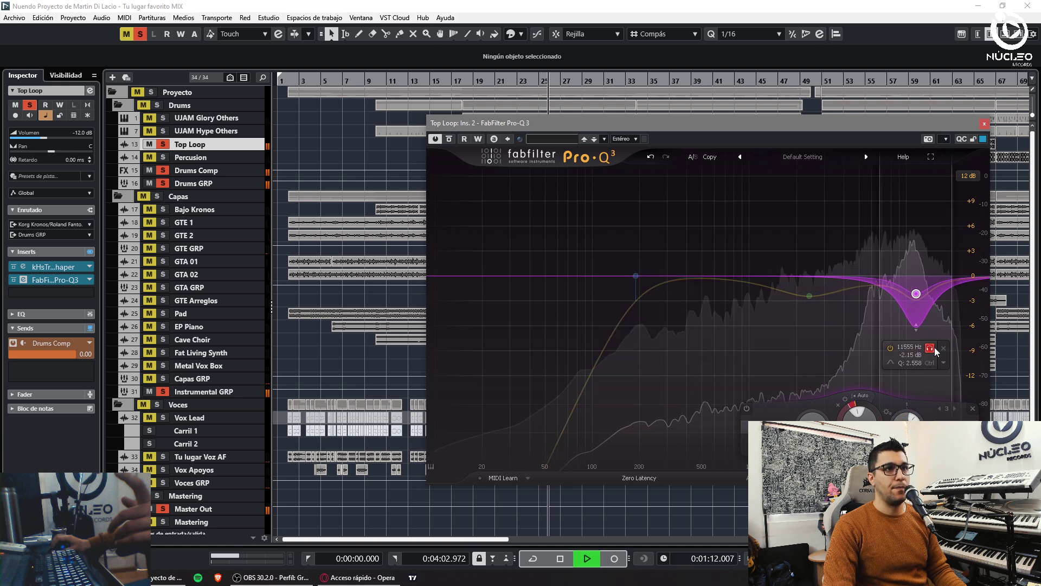
left_click(807, 293)
left_click(985, 124)
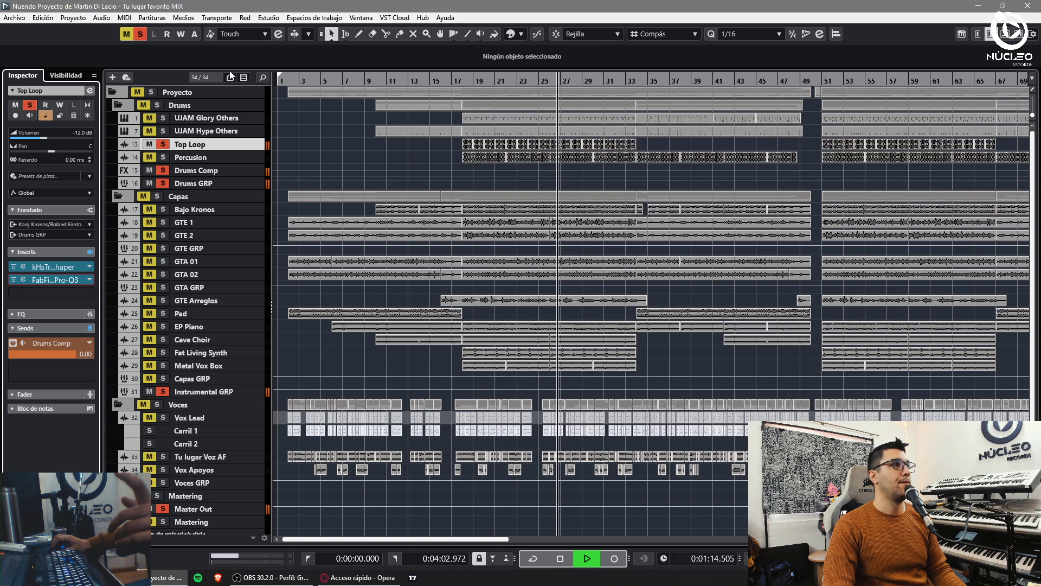
Lower the Top Loop level to -15 dB while comparing it in the full mix and with the soloed drum tracks, and clear all solos
left_click(140, 34)
scroll(84, 140, "down", 2)
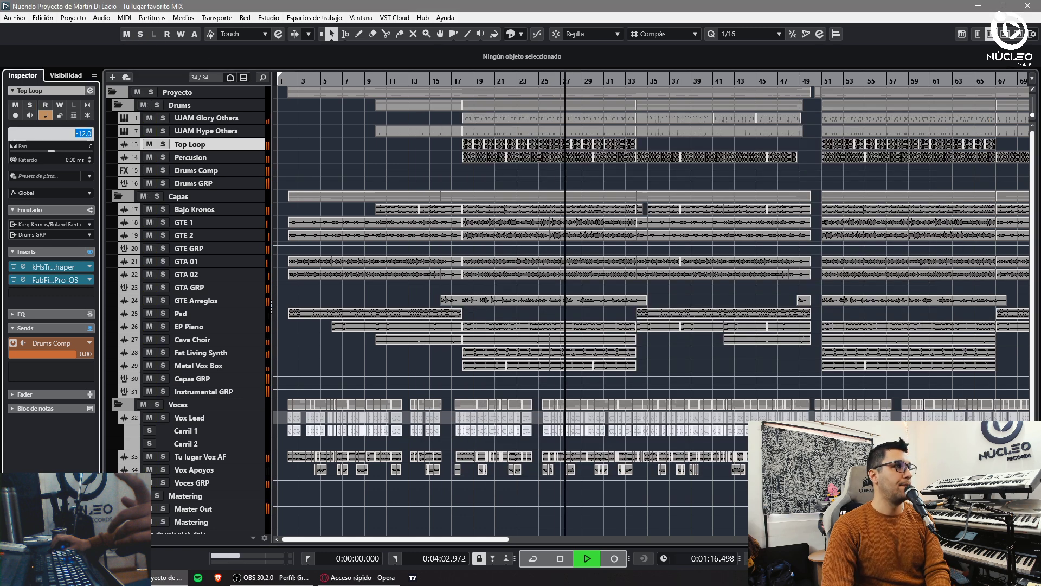
left_click(164, 131)
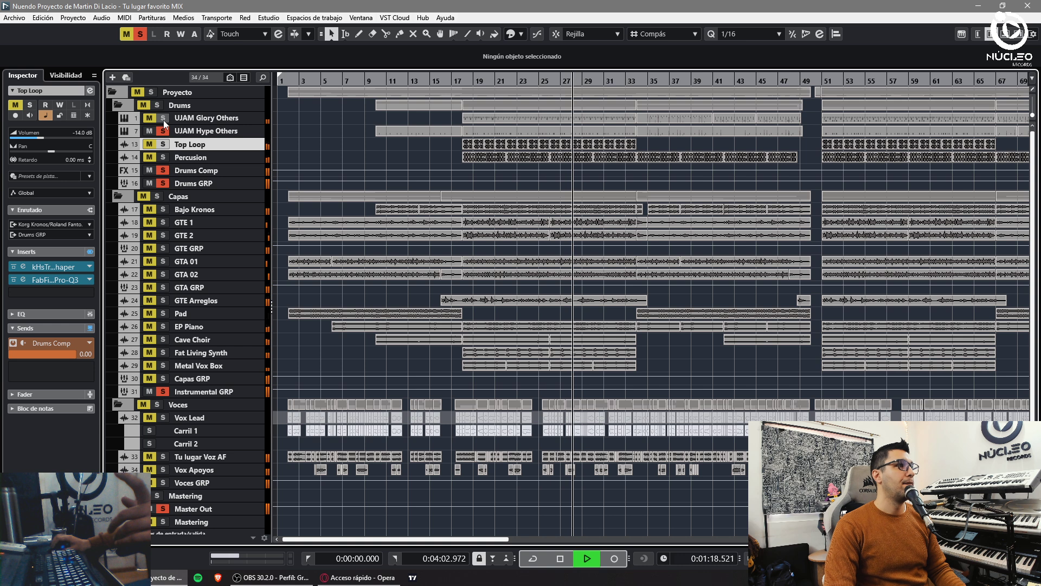
left_click(163, 144)
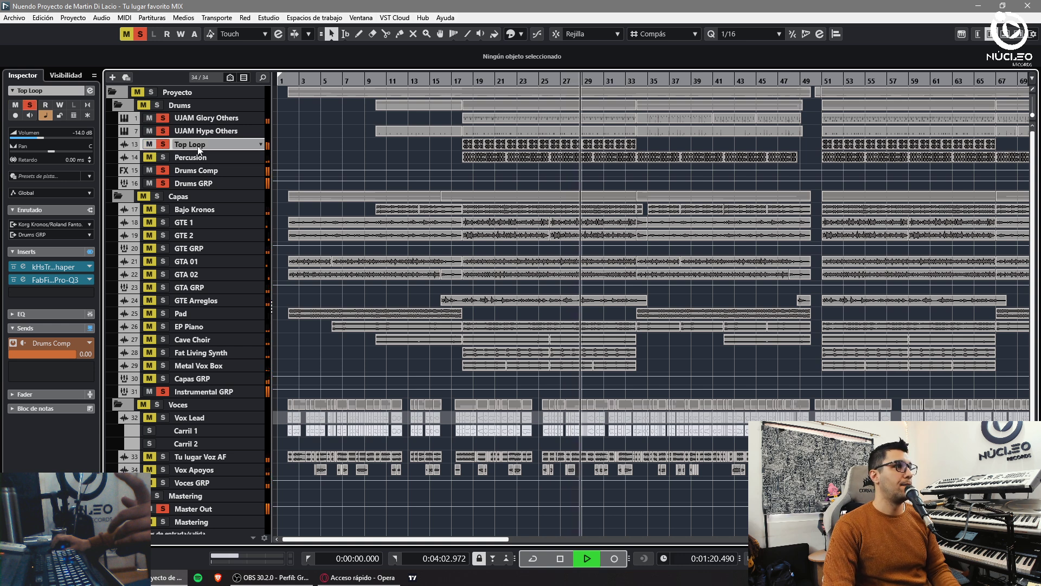
key("space")
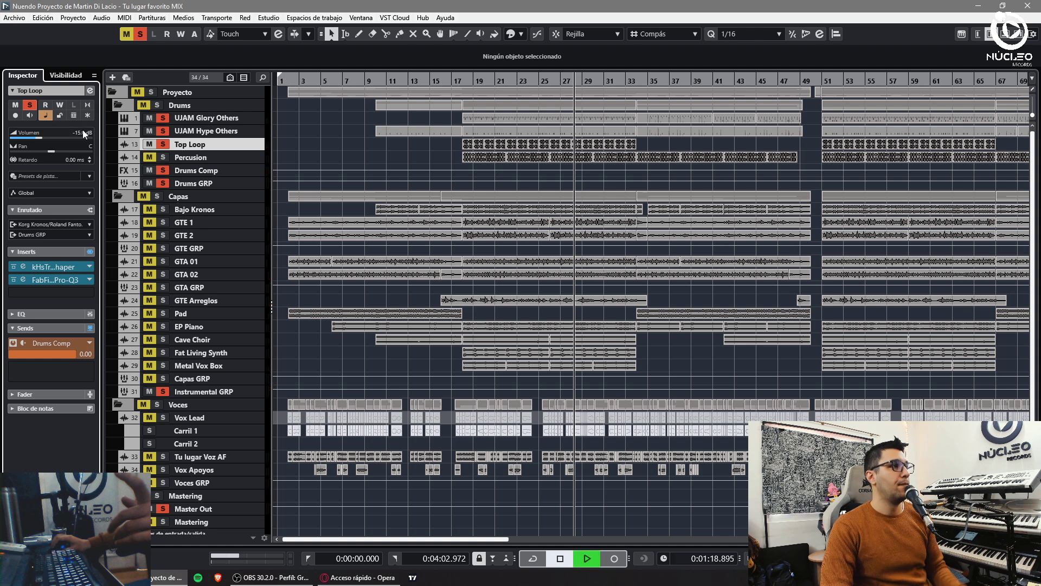
left_click(163, 157)
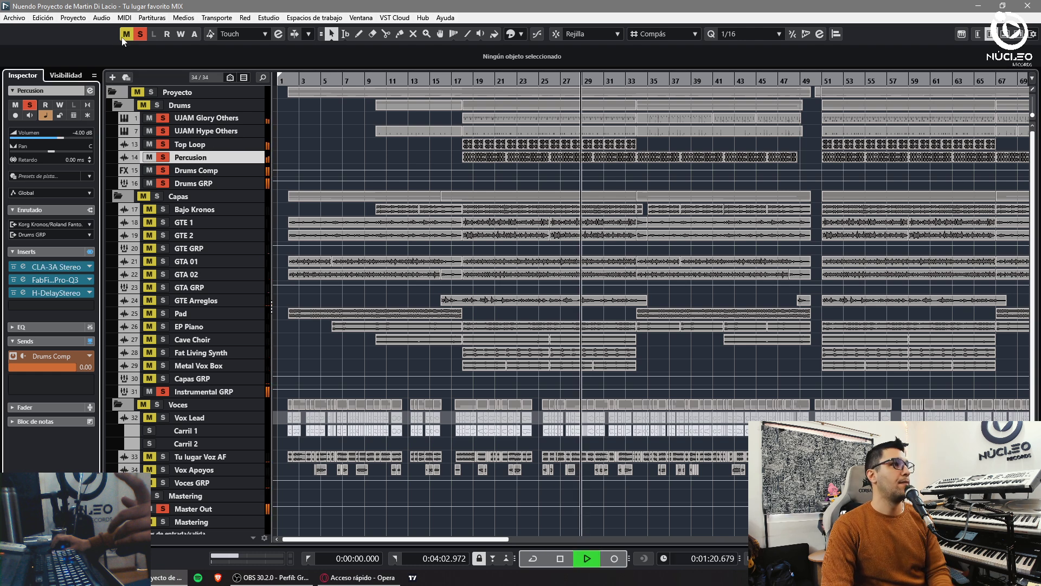
left_click(140, 34)
Remove the input/output folder from the track list and set the H-Delay dry/wet mix on Voces GRP to 10
scroll(249, 240, "down", 1)
key("g")
key("g")
key("g")
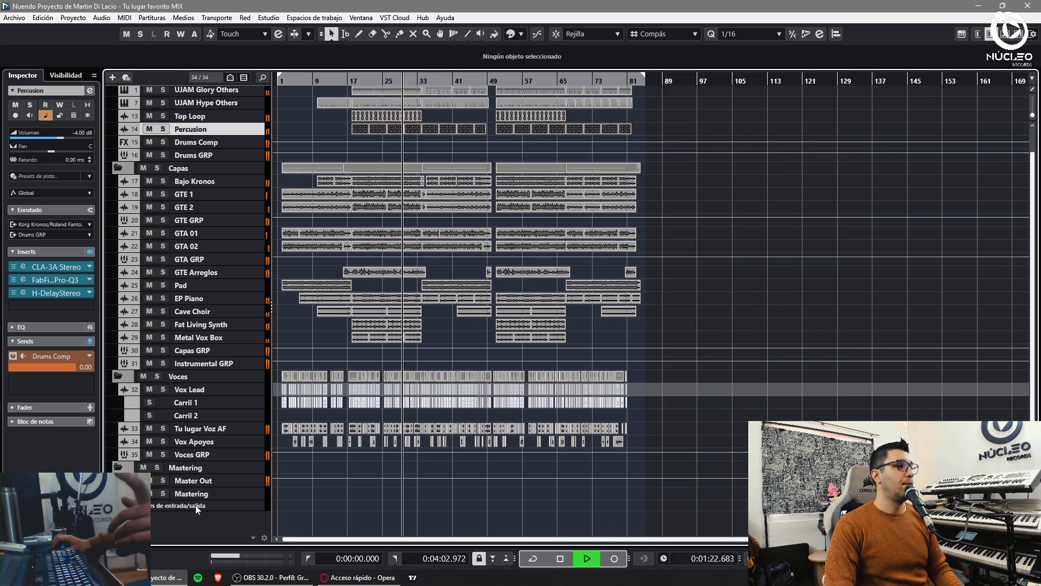
left_click(196, 455)
scroll(195, 488, "up", 1)
key("h")
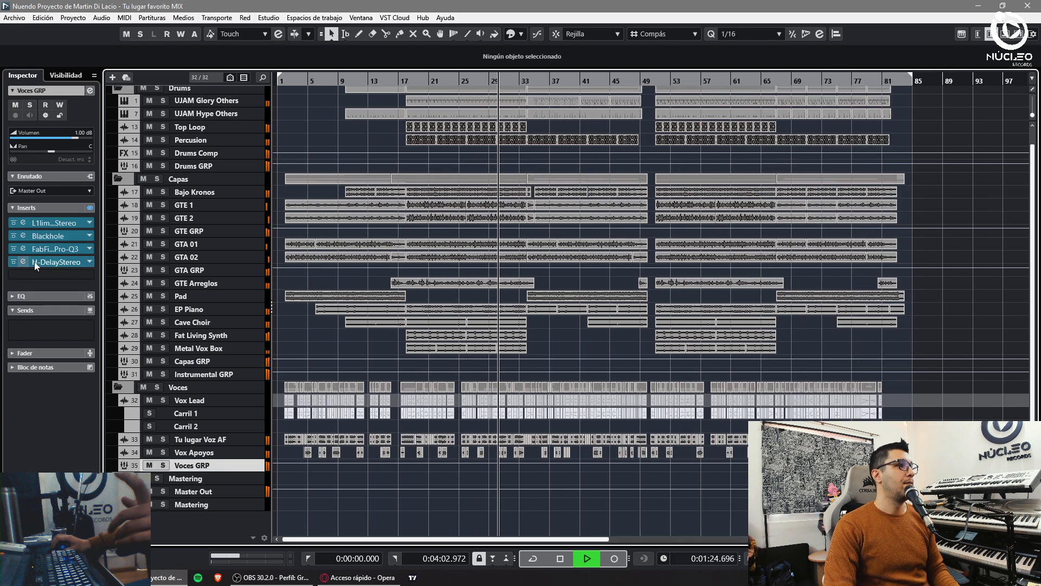
left_click(36, 264)
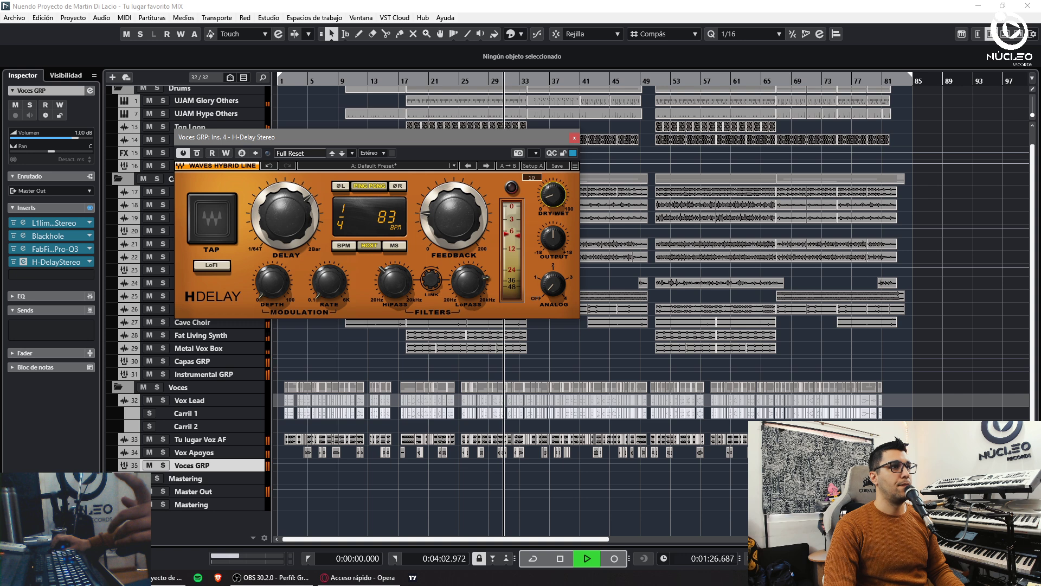
left_click(574, 137)
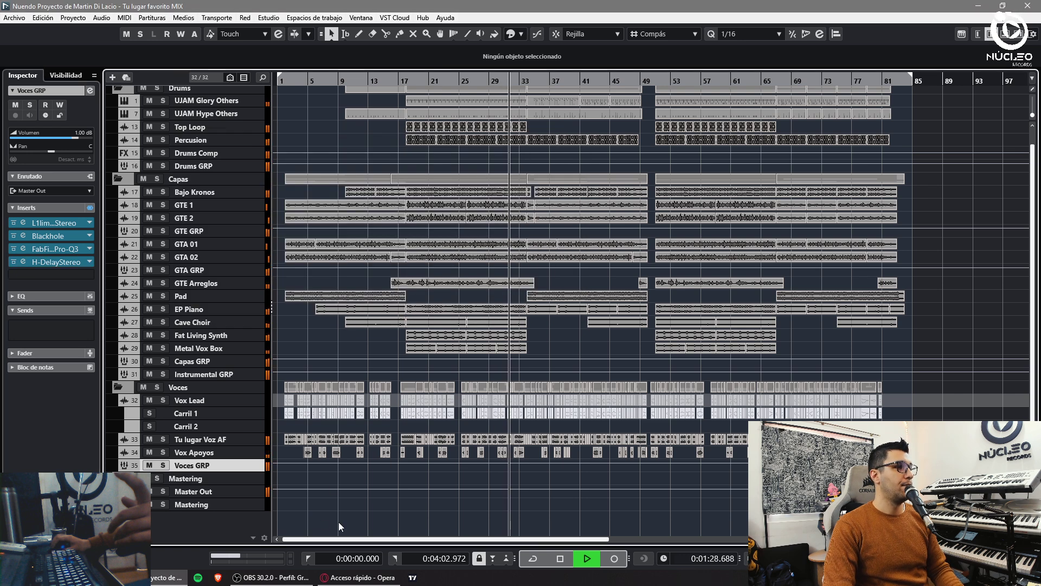
Reopen the Voces GRP channel's H-Delay insert and readjust its dry/wet mix
left_click(212, 504)
key("shift+h")
key("shift+h")
key("shift+h")
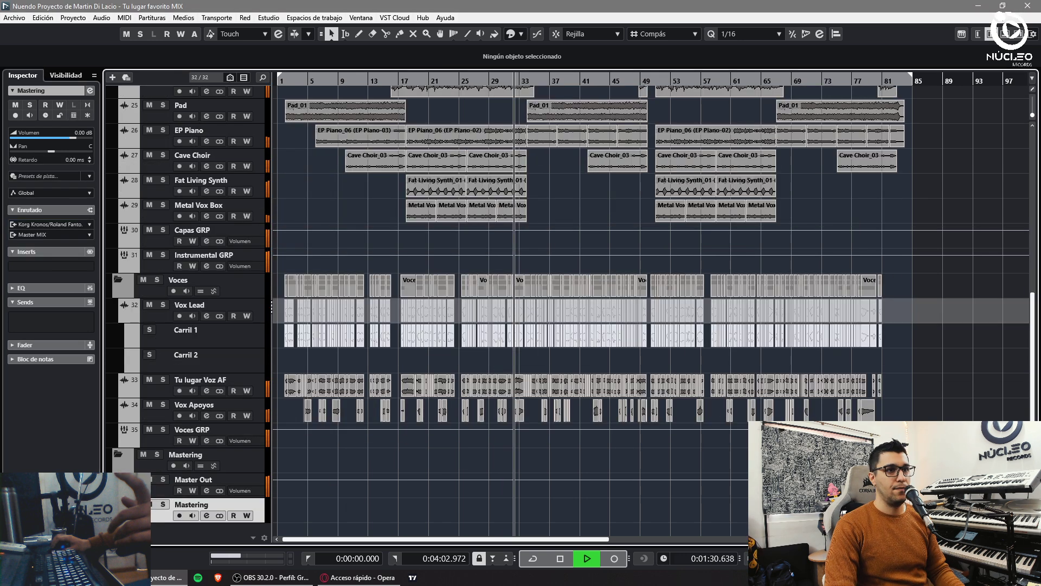
scroll(178, 383, "up", 2)
left_click(190, 431)
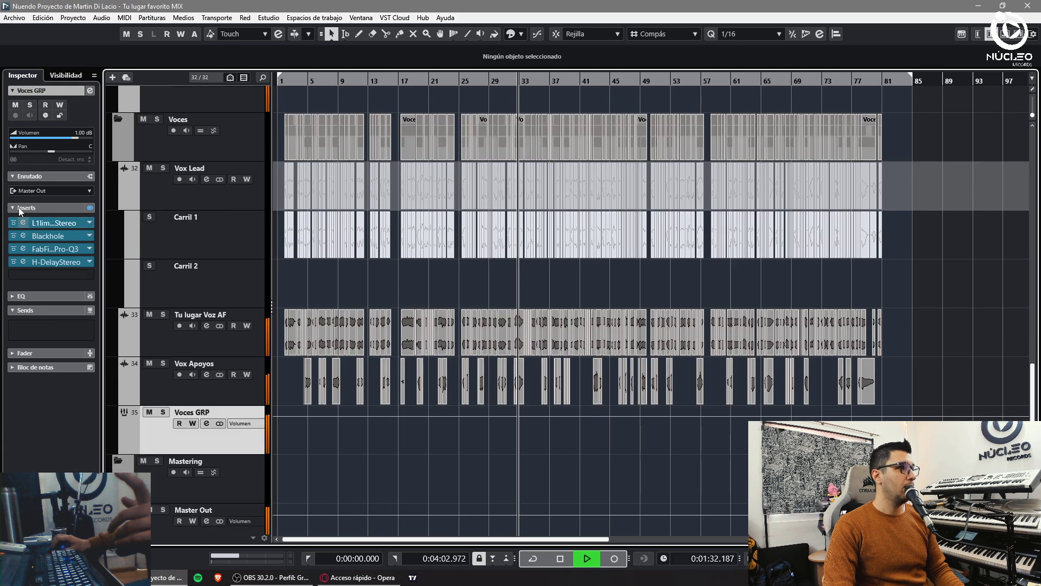
left_click(33, 263)
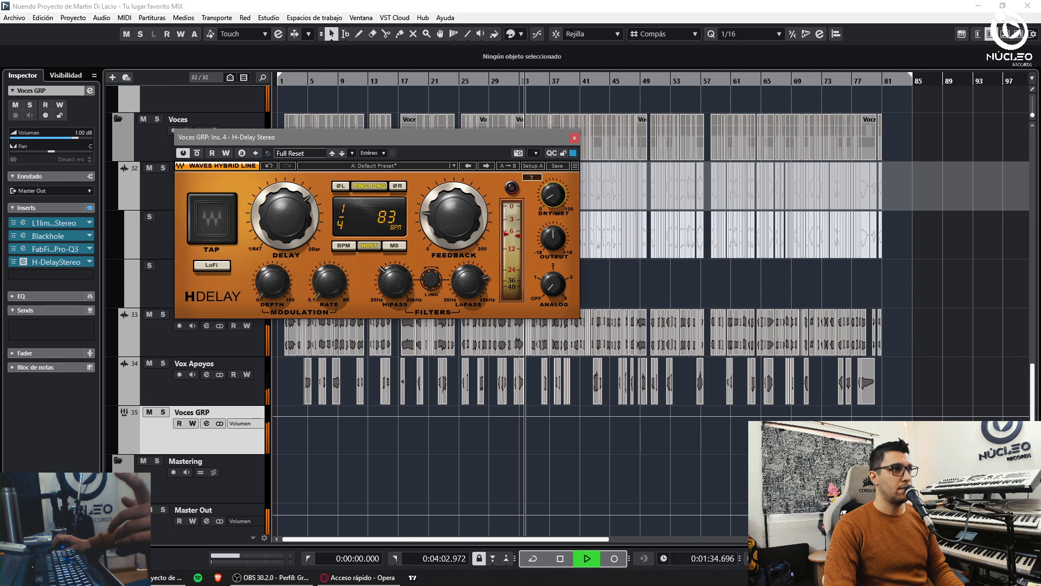
left_click(574, 137)
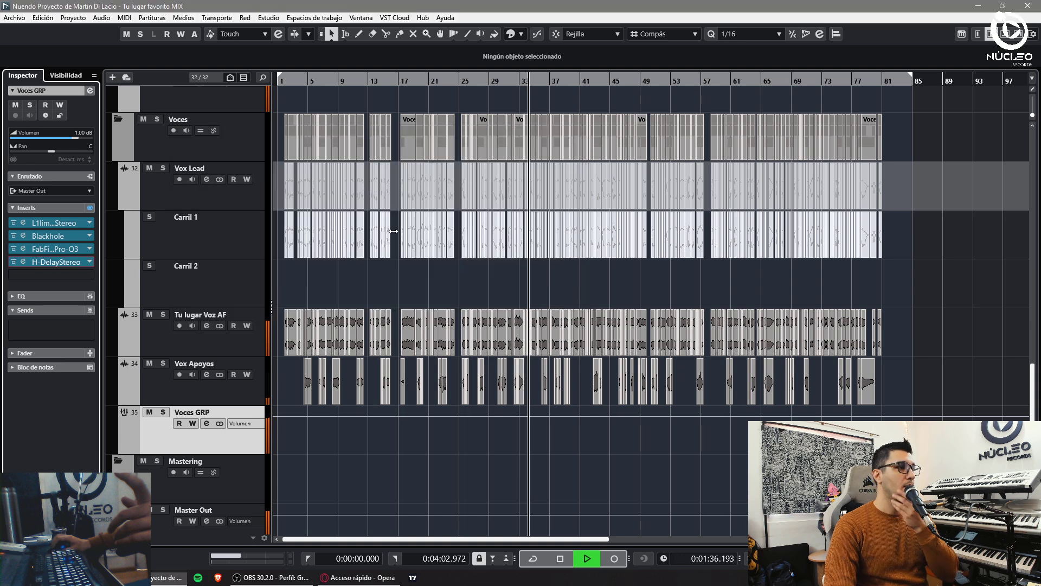
Hide the lanes of the Vox Lead track
left_click(155, 387)
left_click(156, 350)
left_click(159, 197)
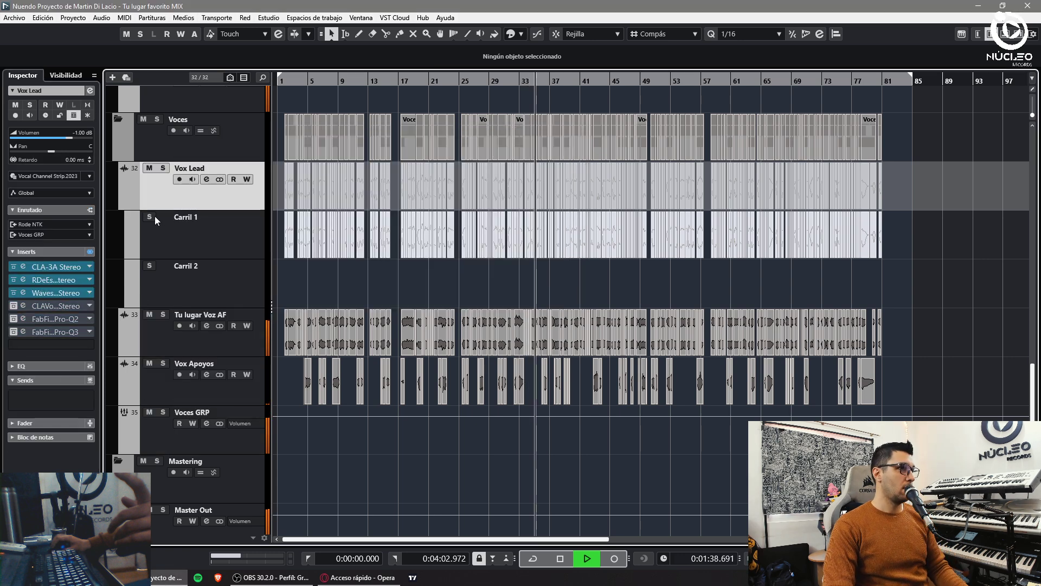
left_click(154, 214)
Switch off the delay in the CLA Vocals insert on Vox Apoyos and check the same insert on Tu lugar Voz AF
left_click(168, 298)
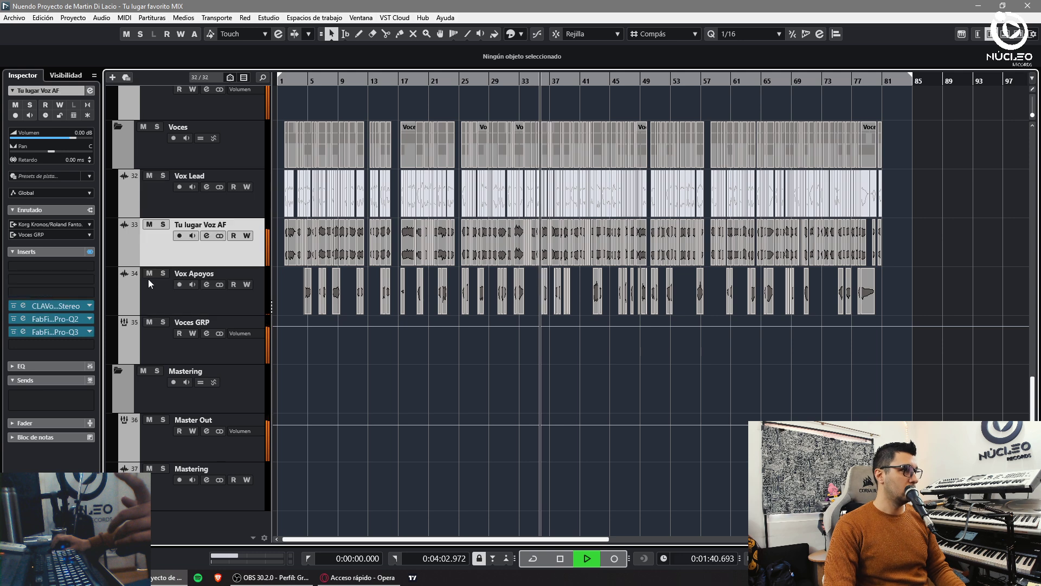
left_click(54, 305)
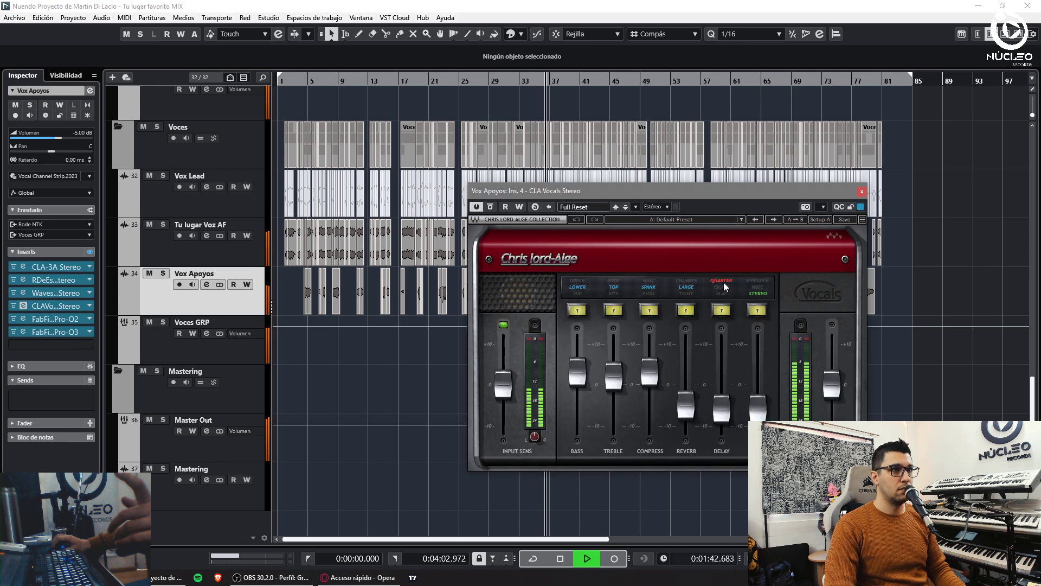
left_click(143, 260)
left_click(23, 306)
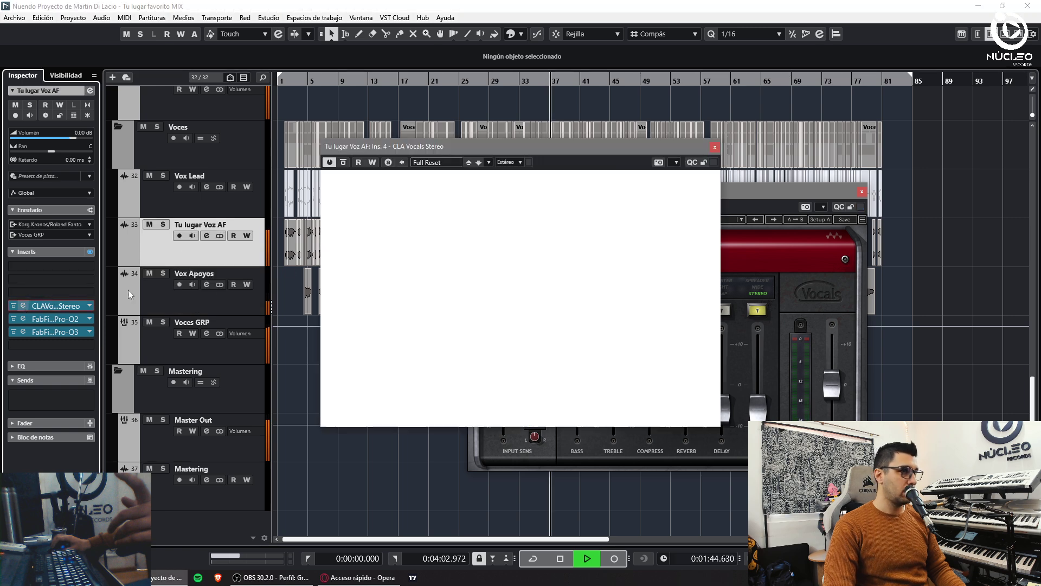
left_click(715, 163)
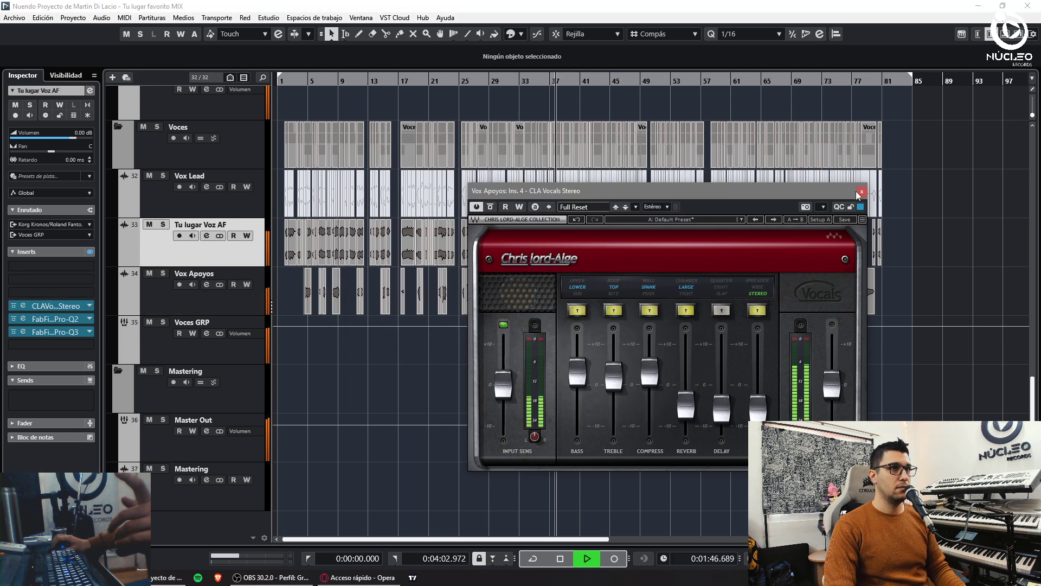
left_click(862, 191)
Stop playback and set the Mastering track's input routing to Mastering
left_click(164, 493)
key("space")
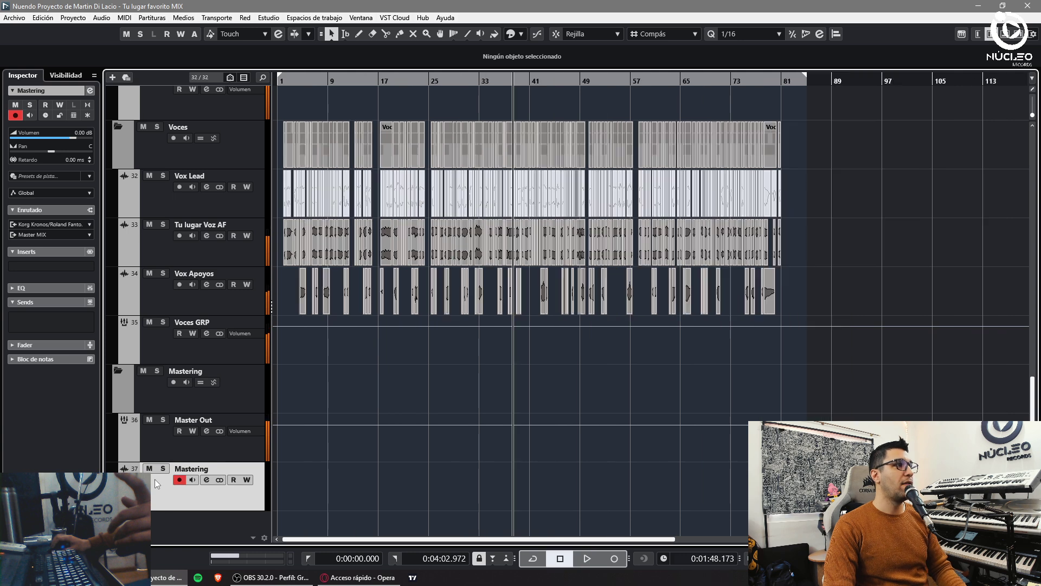
key("h")
left_click(51, 224)
left_click(47, 348)
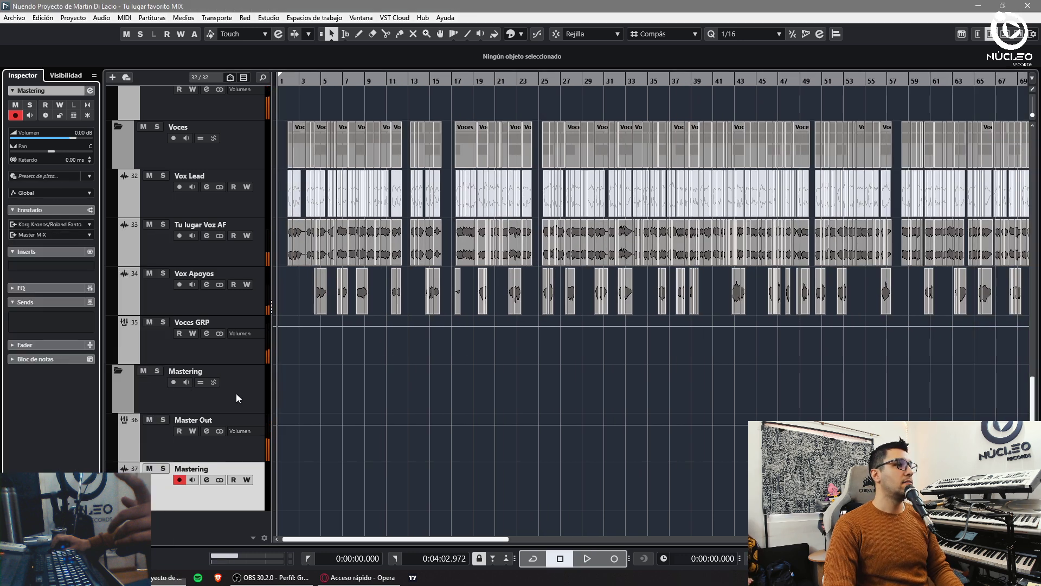
key("h")
Route the Master Out group's output to Mastering Out and start playback from about bar 19
left_click(521, 81)
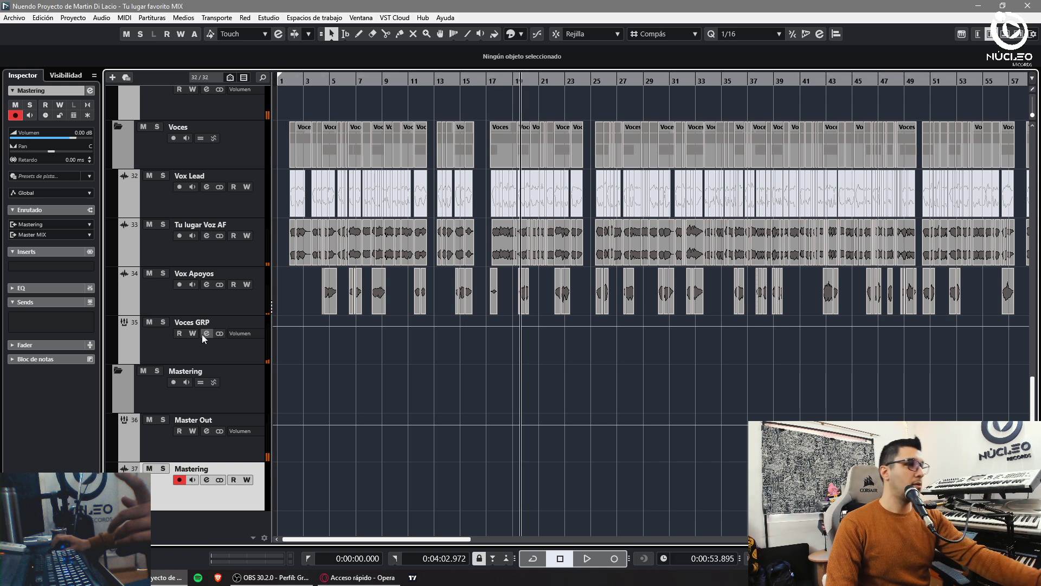
left_click(154, 455)
left_click(63, 188)
left_click(53, 295)
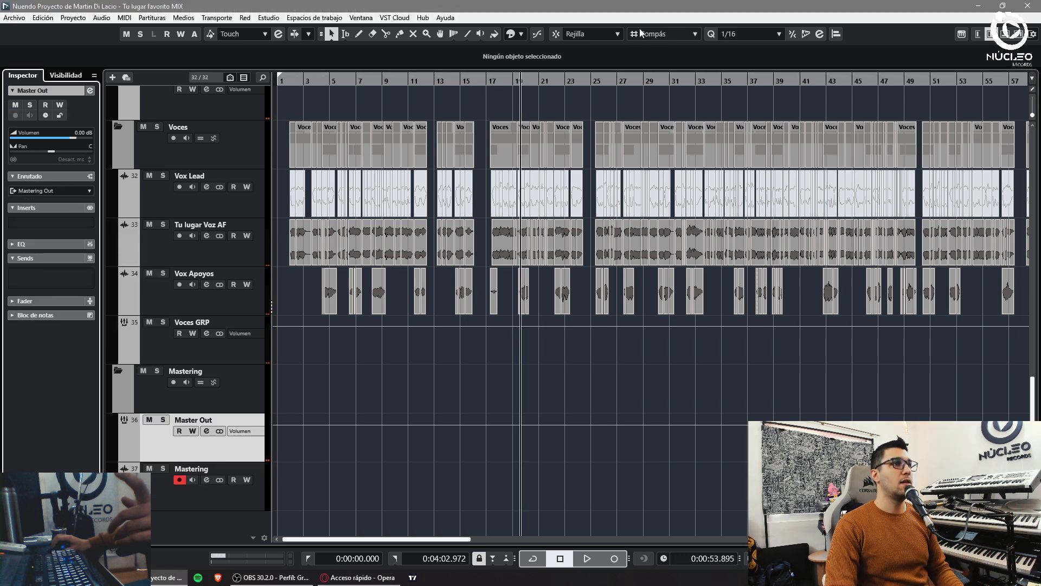
key("space")
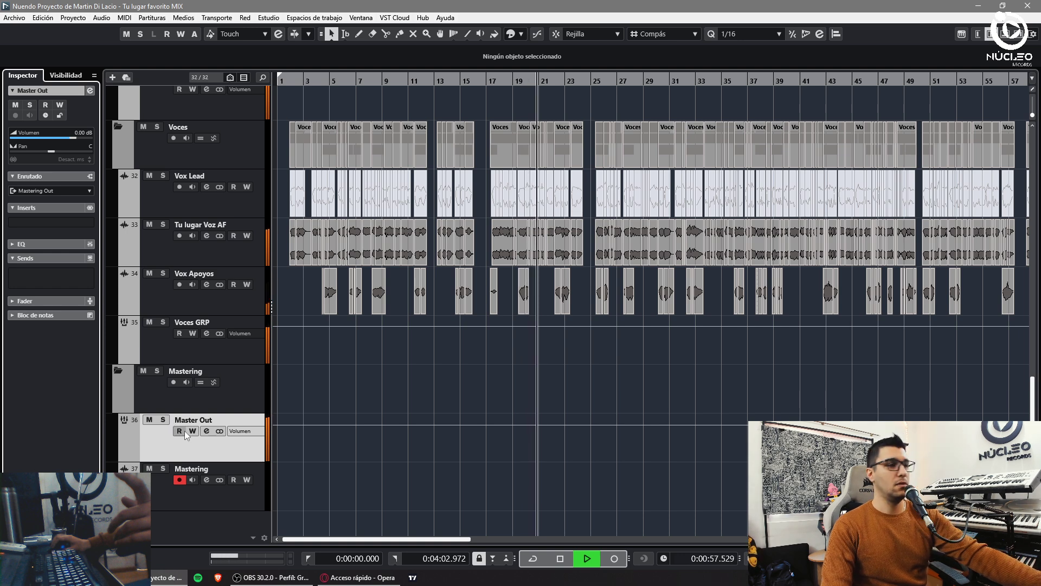
Insert API-2500 Stereo in Master Out's first insert slot, load the user preset Mastering 1 and enlarge the plug-in window
left_click(49, 222)
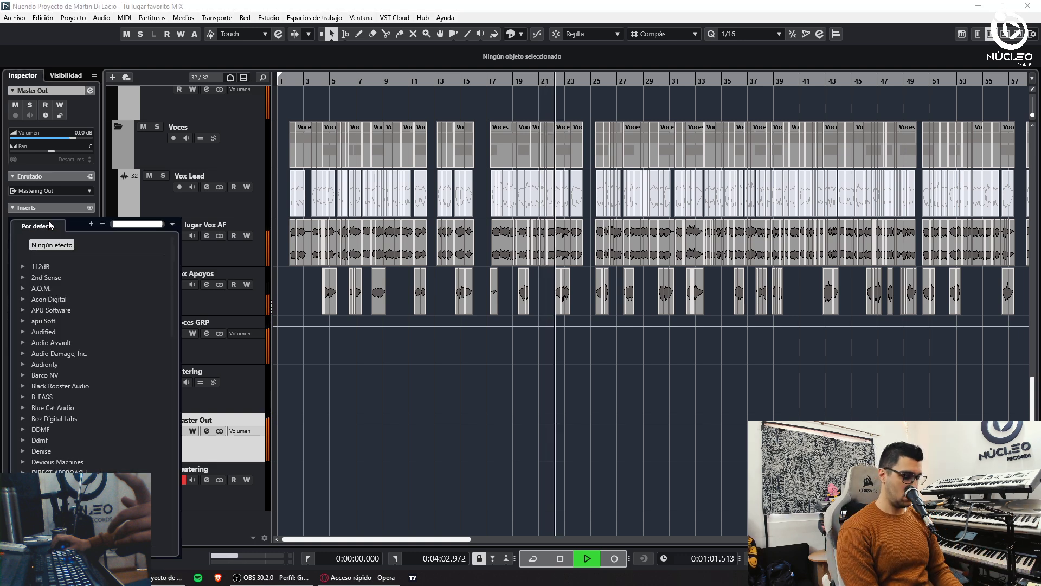
type("api")
left_click(76, 309)
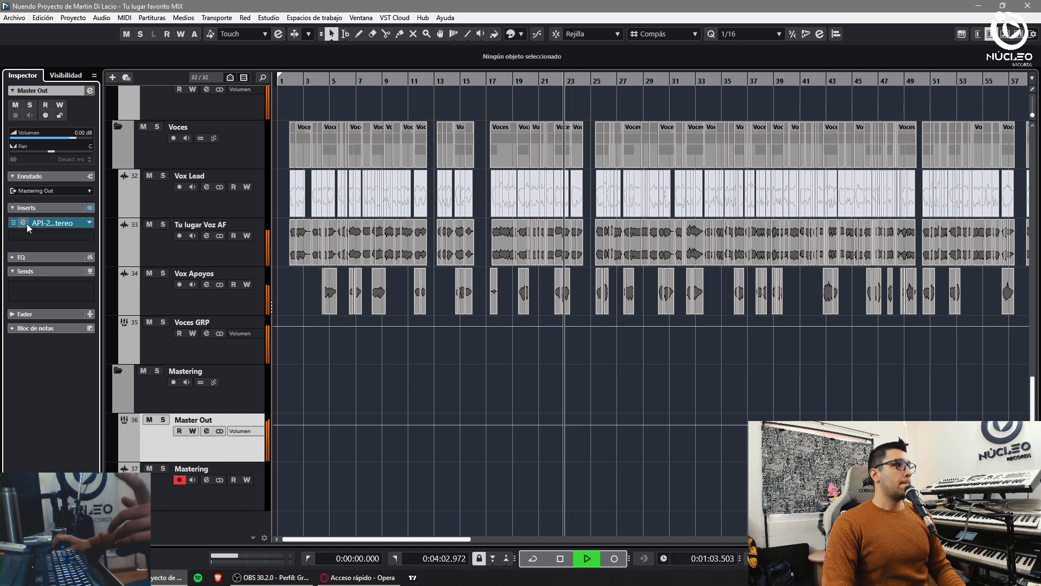
left_click(250, 67)
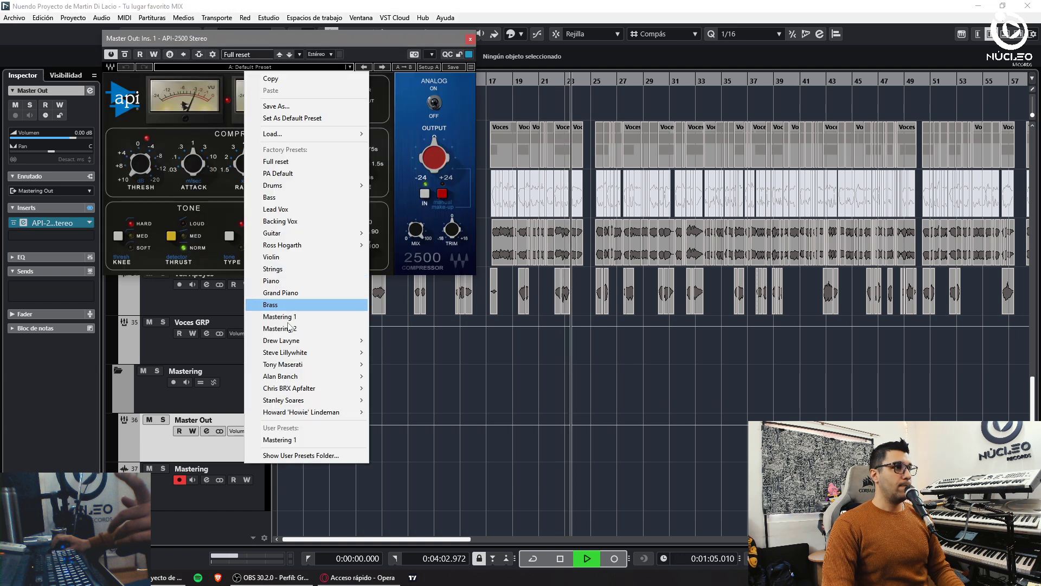
left_click(271, 439)
right_click(420, 83)
left_click(502, 135)
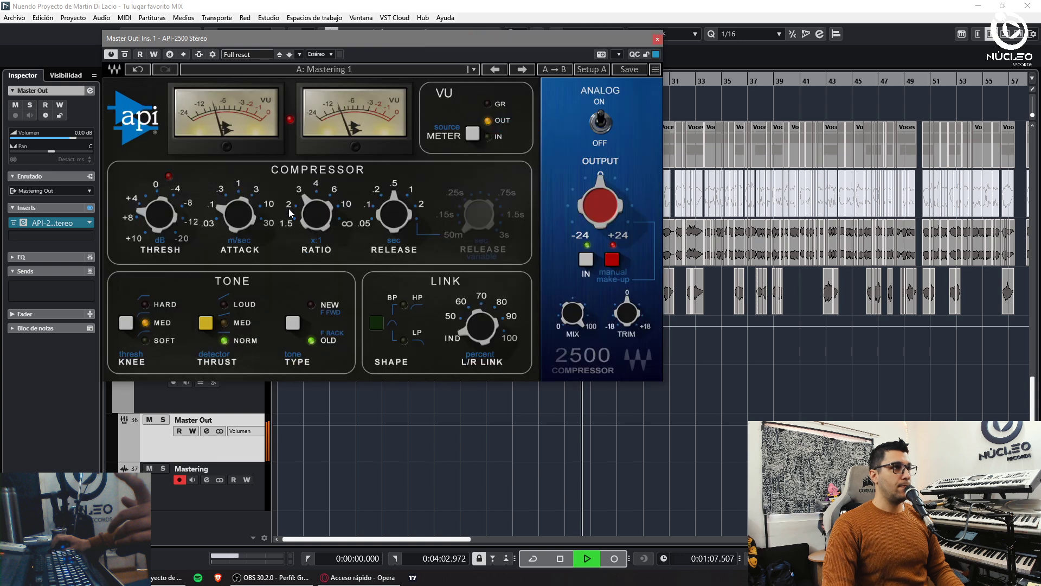
Set the API-2500's meter source to GR and its threshold to 8.81 dB and close the compressor window
left_click(316, 215)
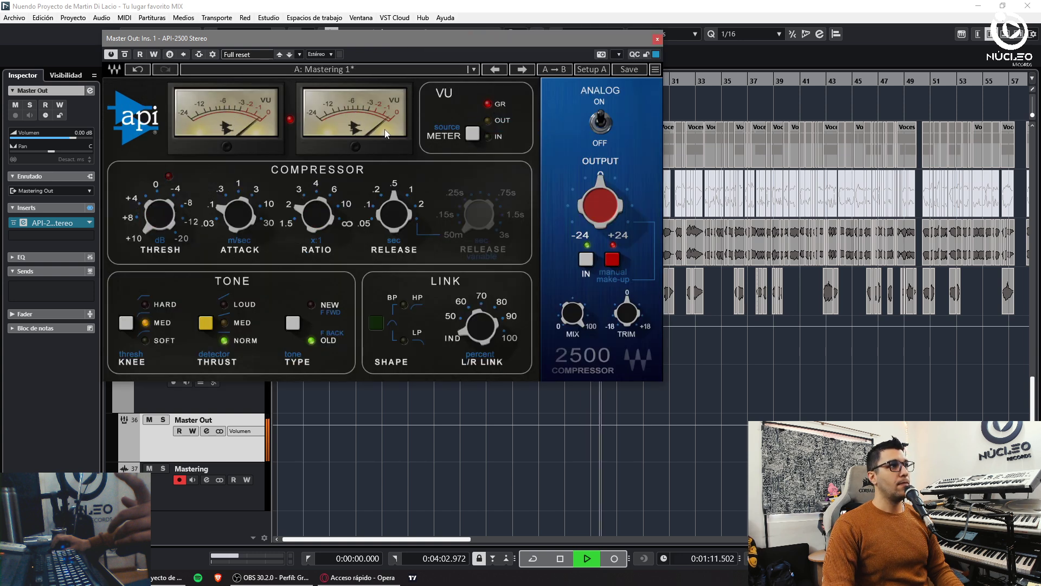
left_click(305, 221)
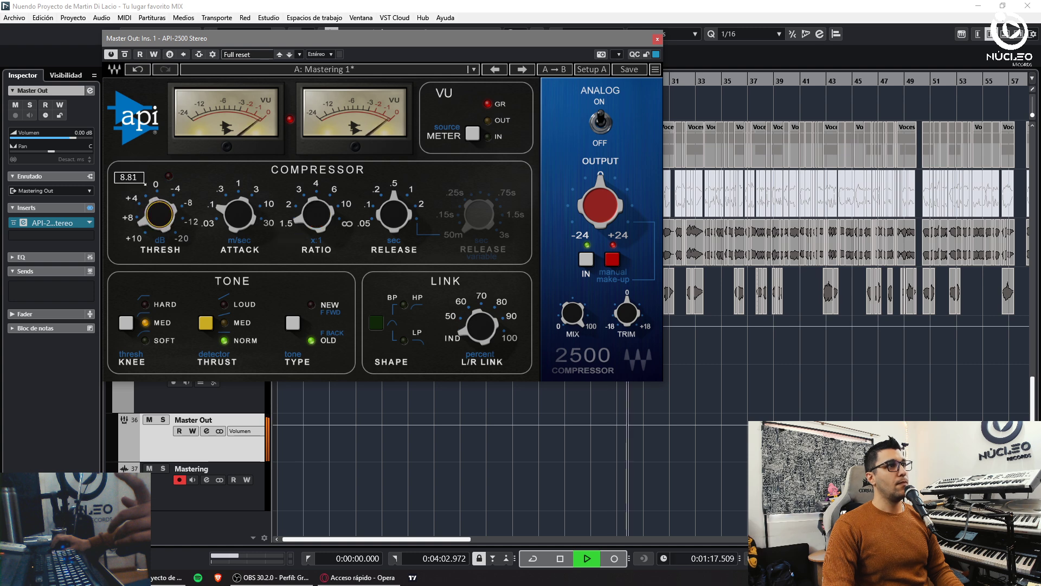
left_click(657, 43)
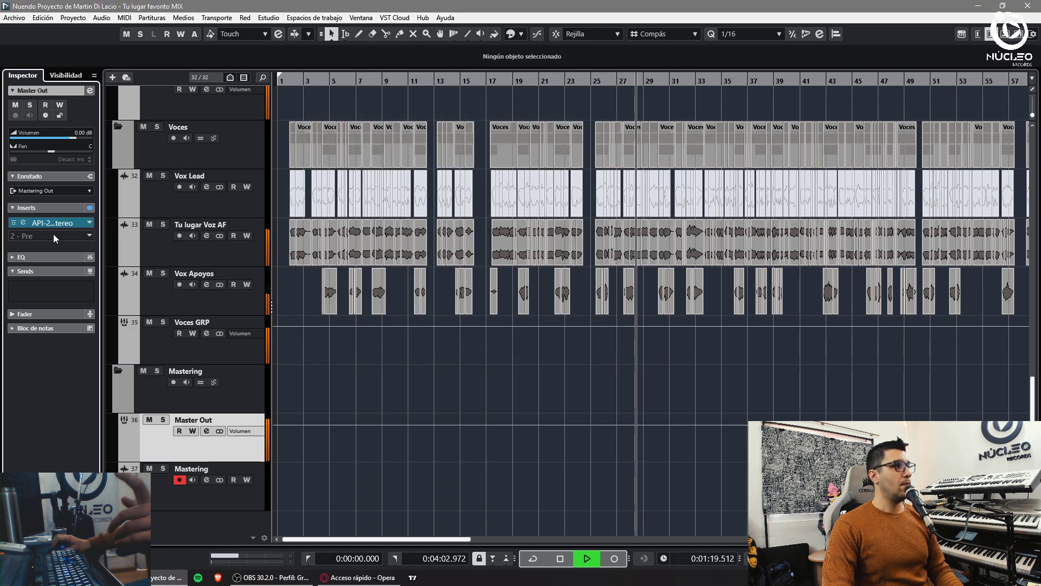
Insert Ozone 9 Dynamics in Master Out's second insert slot
left_click(58, 234)
type("dynamics")
scroll(98, 438, "down", 10)
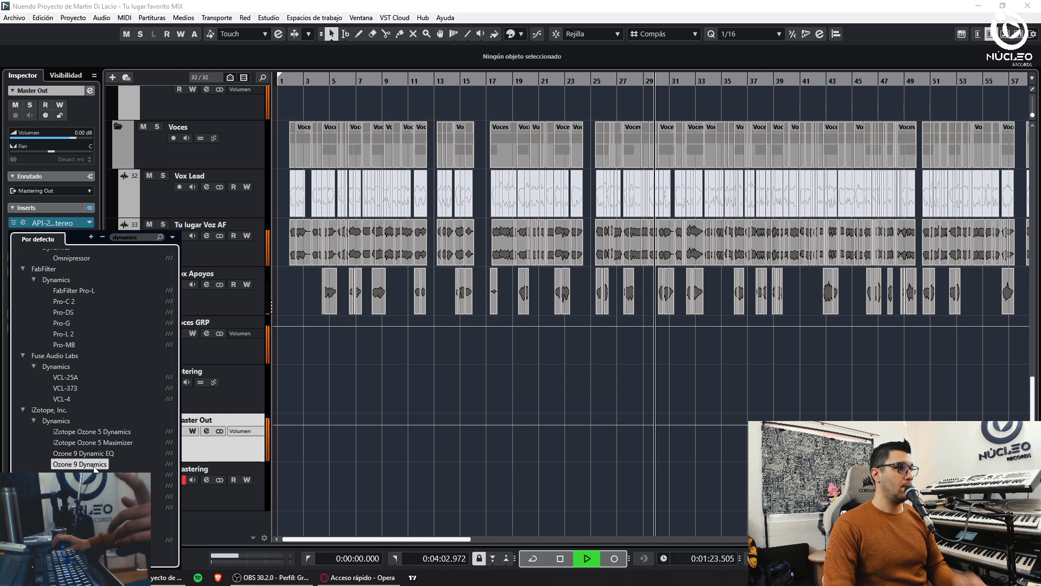
left_click(95, 462)
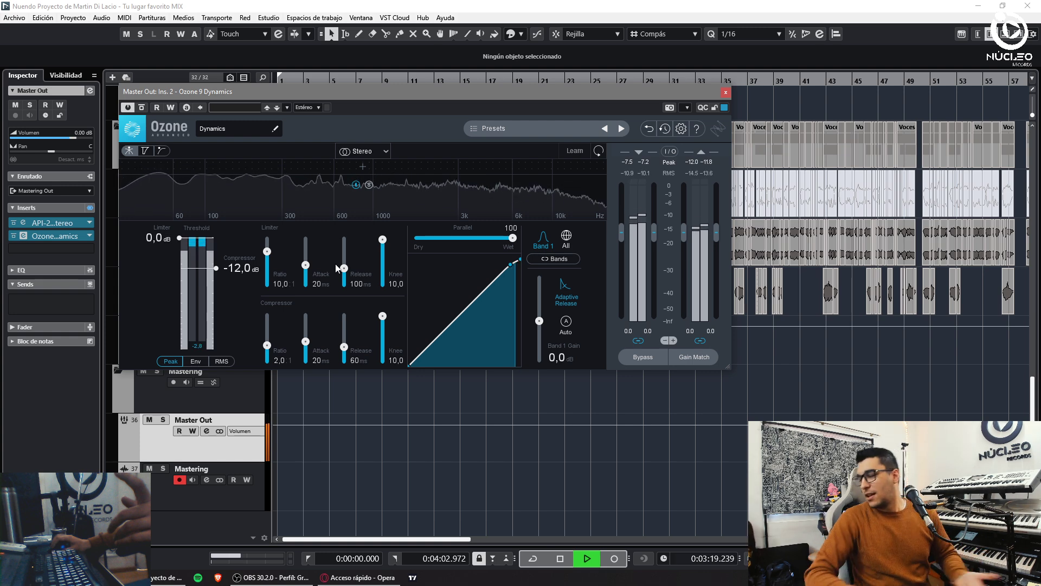
Split Ozone 9 Dynamics into four bands, solo band 1 and set the first crossover to about 150 Hz
left_click(221, 167)
left_click(325, 172)
left_click(451, 170)
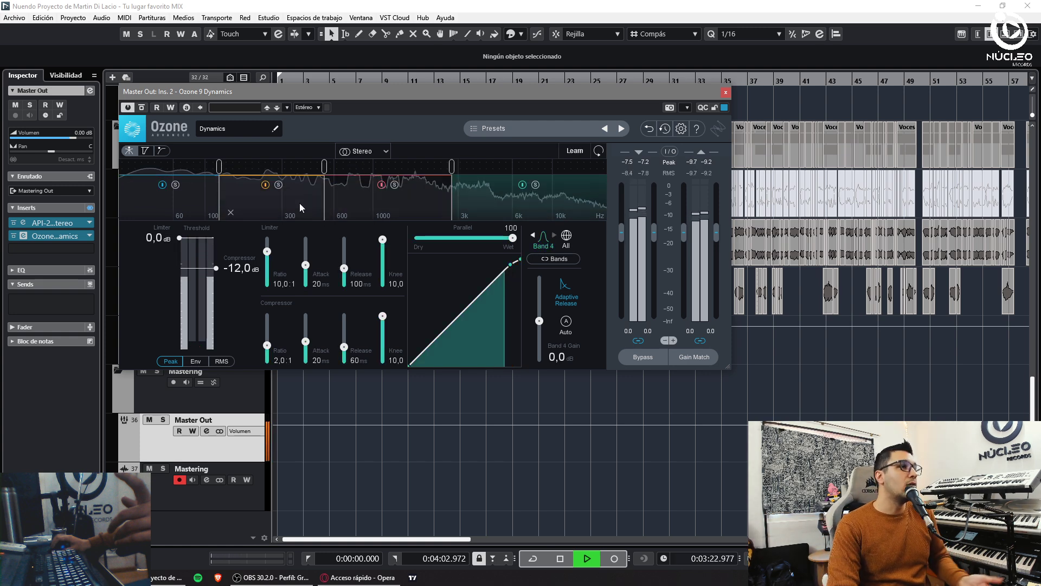
left_click(185, 188)
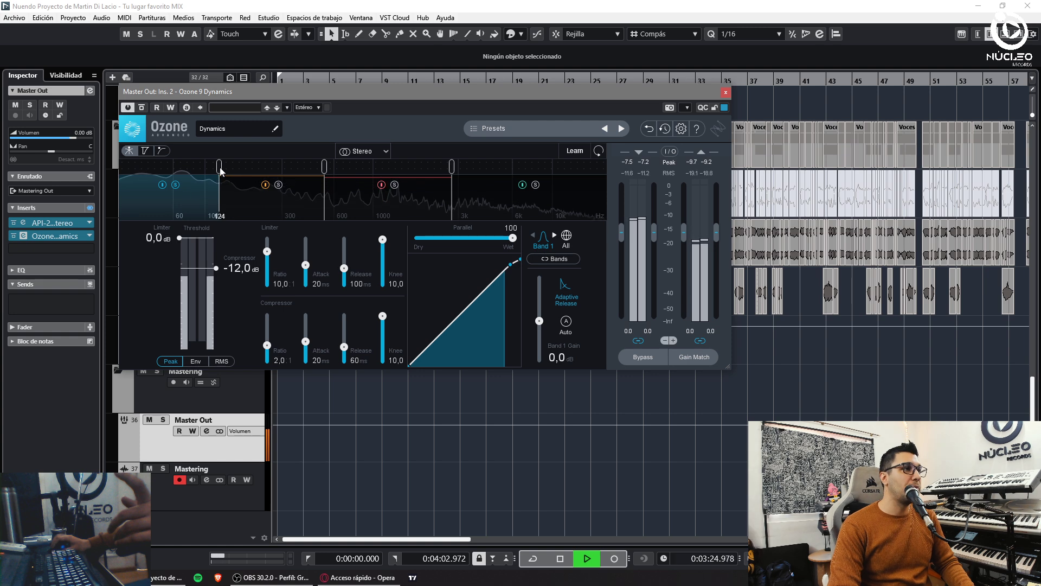
left_click_drag(219, 167, 236, 170)
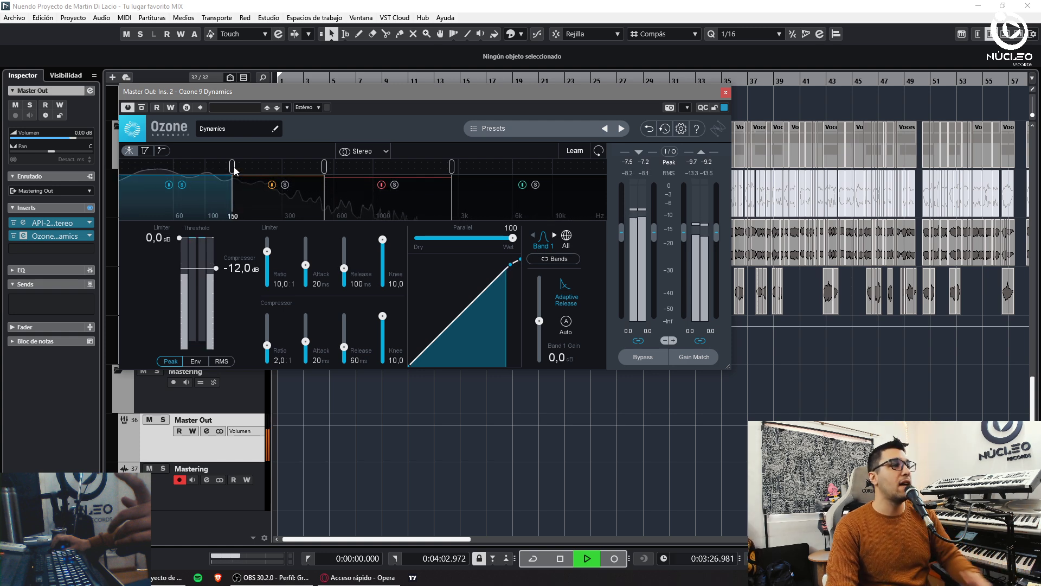
Set band 1's compressor to a -11.1 dB threshold, 2.5:1 ratio, 30 ms attack, 20 ms release and a knee of 5
left_click_drag(216, 268, 217, 266)
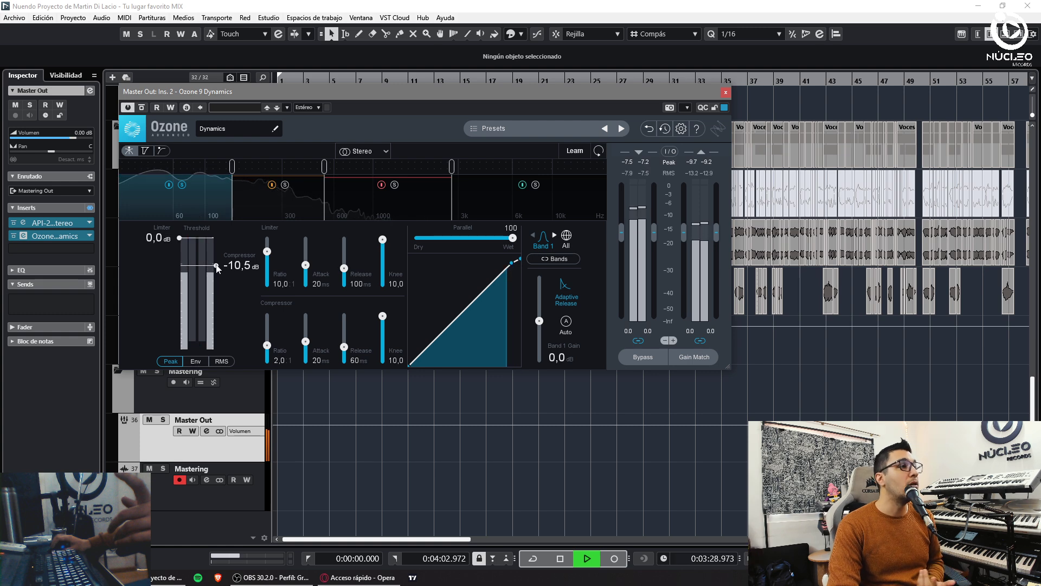
scroll(275, 362, "up", 5)
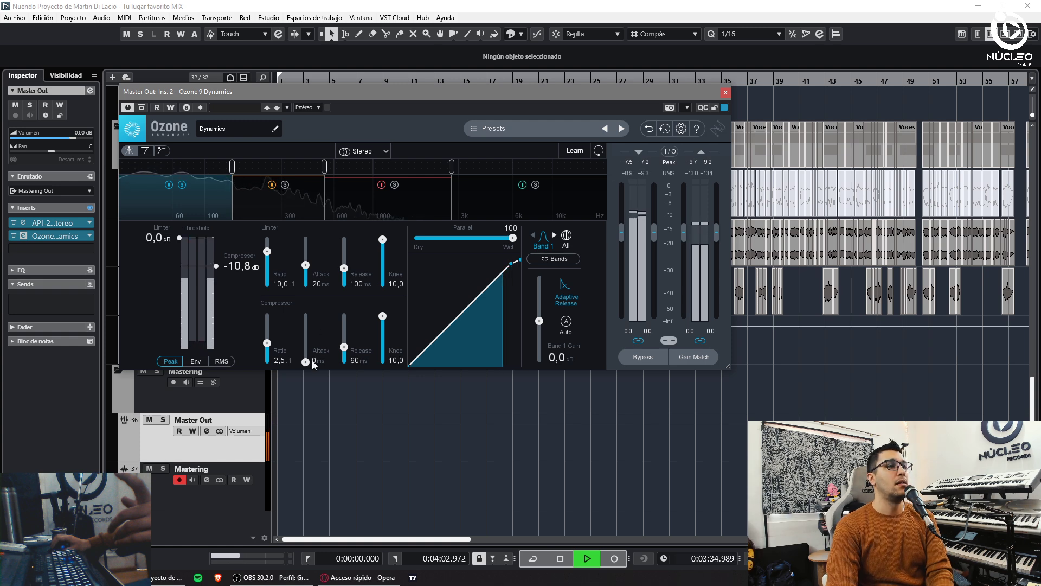
scroll(351, 363, "down", 4)
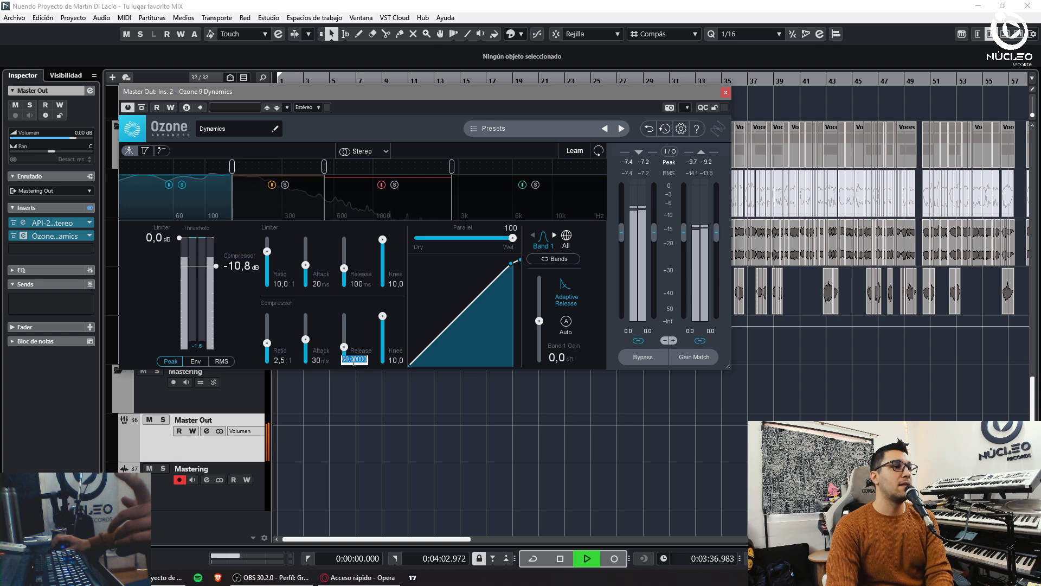
scroll(395, 362, "down", 5)
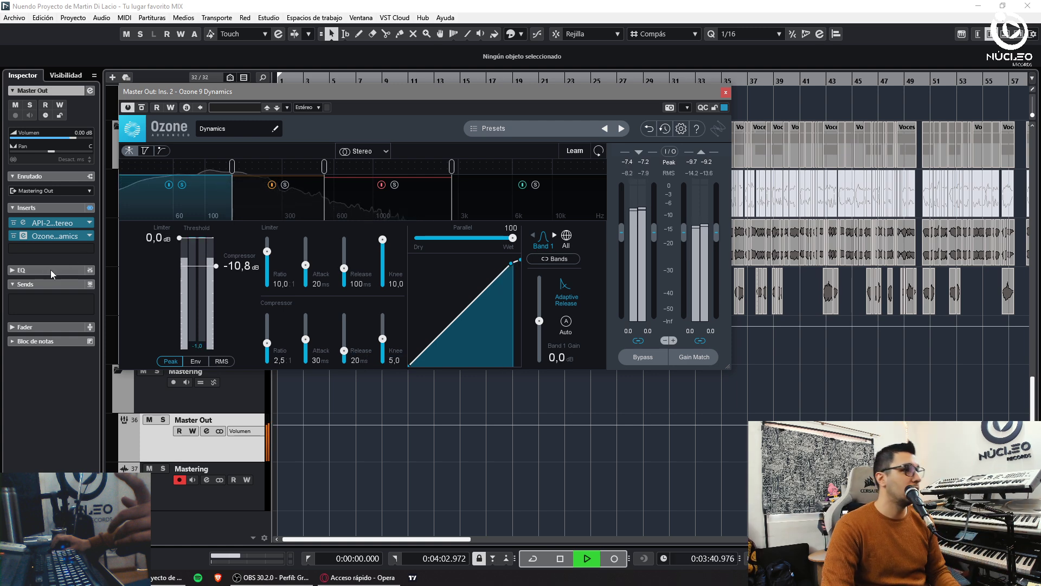
scroll(218, 270, "down", 1)
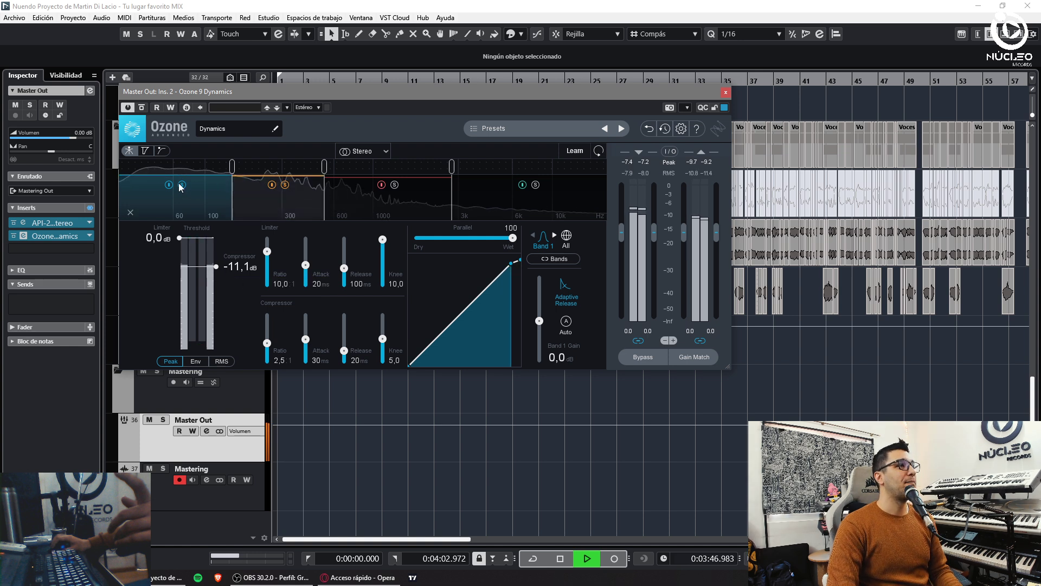
Solo band 2 and set its compressor to a 3:1 ratio, 50 ms attack, 20 ms release and -11.4 dB threshold
left_click(288, 204)
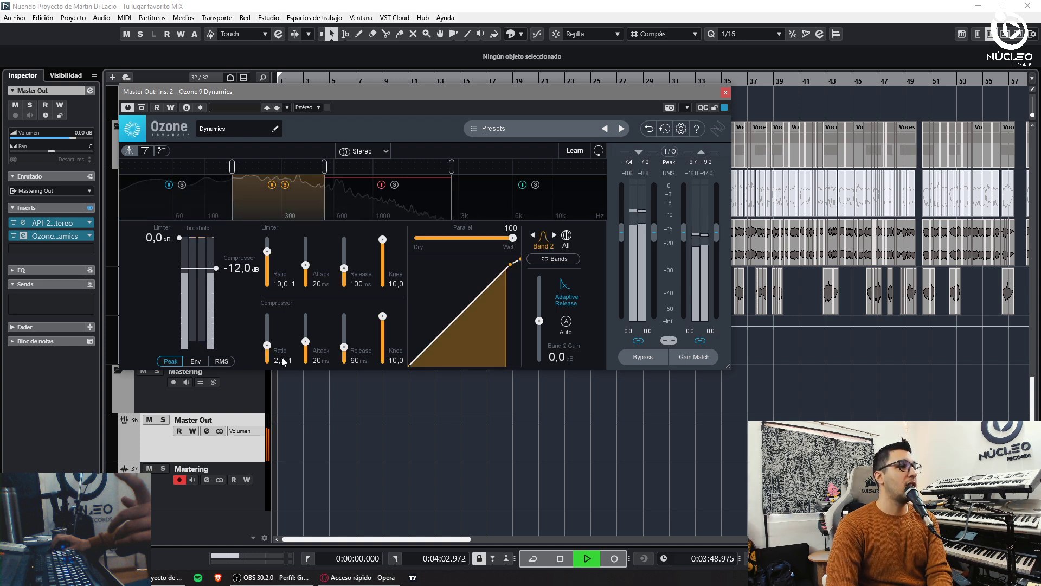
type("3")
key("Return")
left_click(317, 361)
type("50")
key("Return")
left_click(358, 361)
type("20")
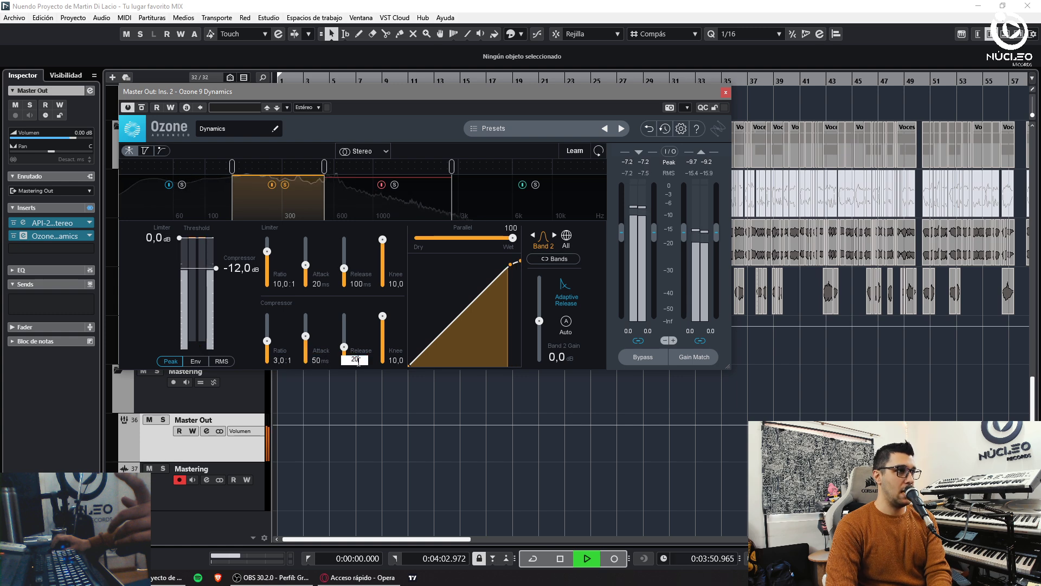
key("Return")
left_click_drag(221, 270, 218, 266)
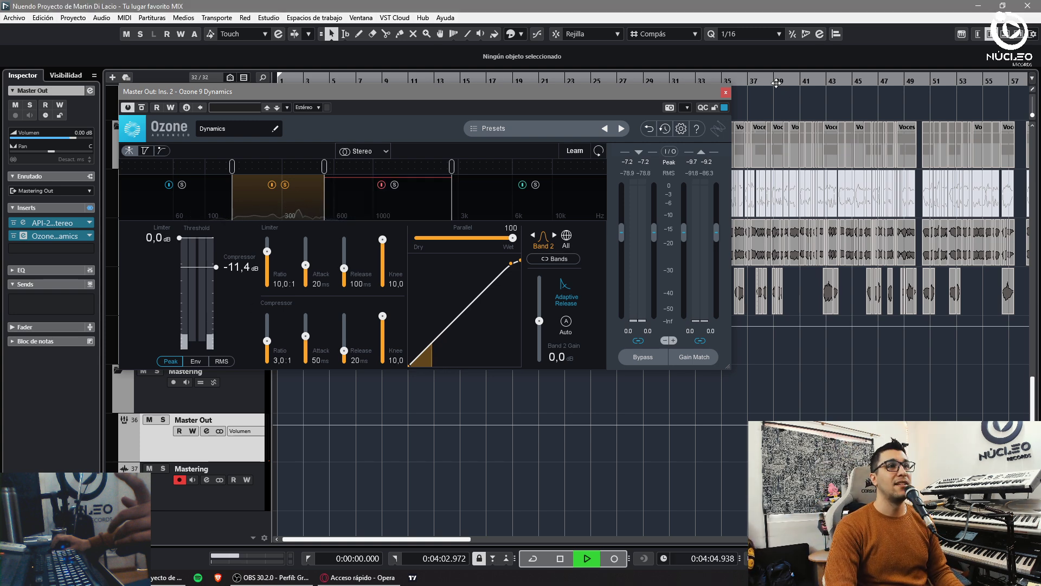
Play the song from about bar 25 and set band 2's compressor threshold to -9.5 dB
key("g")
left_click_drag(585, 90, 647, 174)
left_click(499, 82)
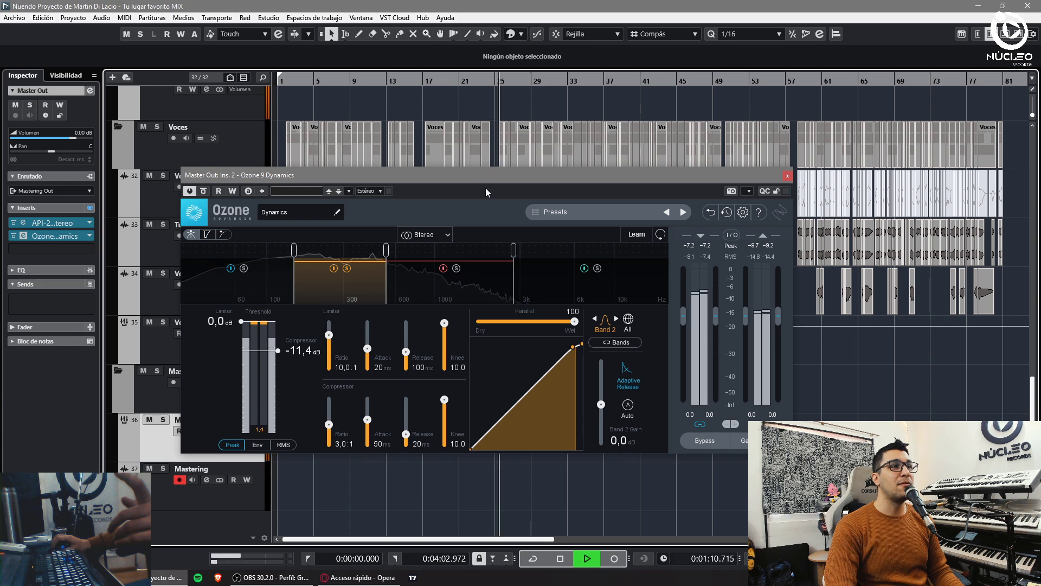
left_click_drag(486, 176, 469, 127)
left_click_drag(254, 307, 263, 303)
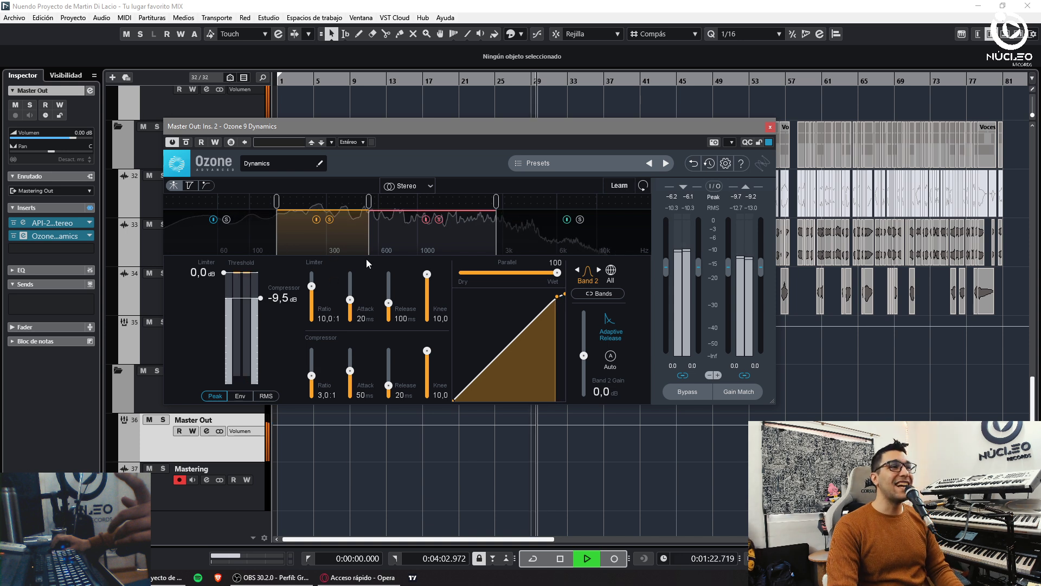
Solo band 3 and set its compressor to a 3:1 ratio, 50 ms attack, 20 ms release and -10.8 dB threshold
left_click(455, 239)
left_click_drag(263, 314, 262, 305)
key("space")
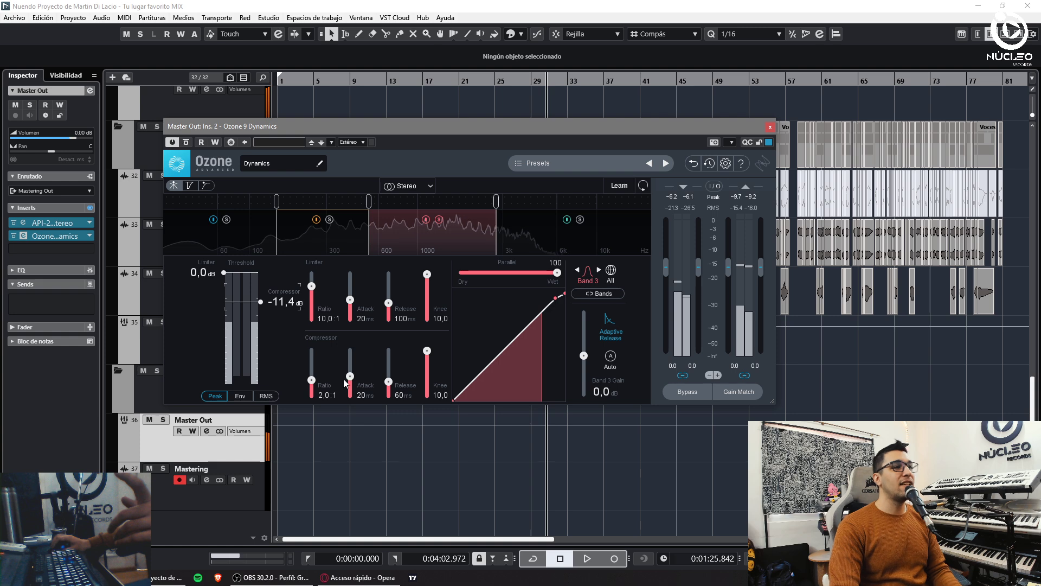
left_click_drag(356, 392, 389, 385)
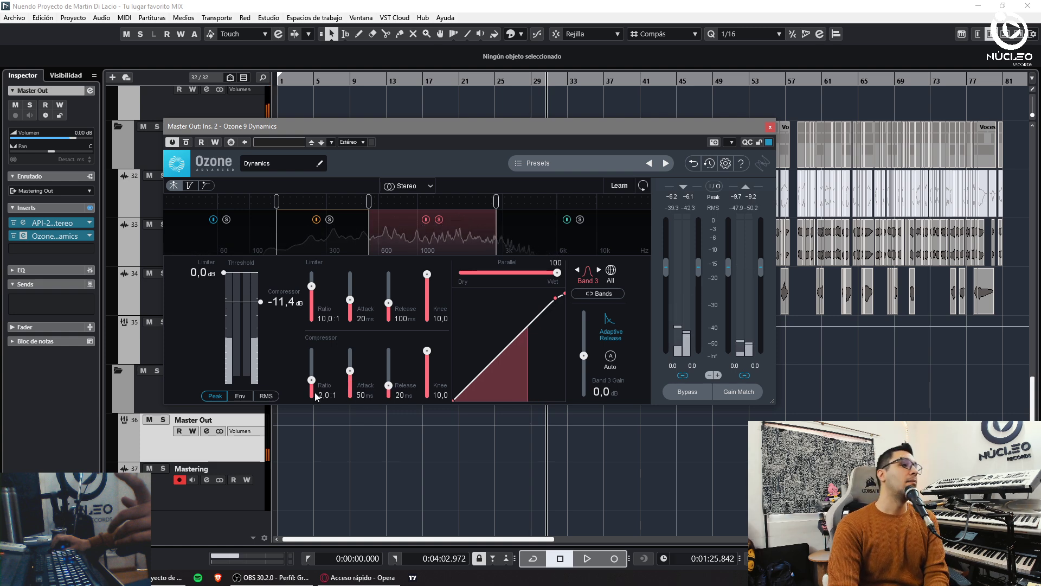
double_click(322, 393)
type("3")
key("Return")
key("space")
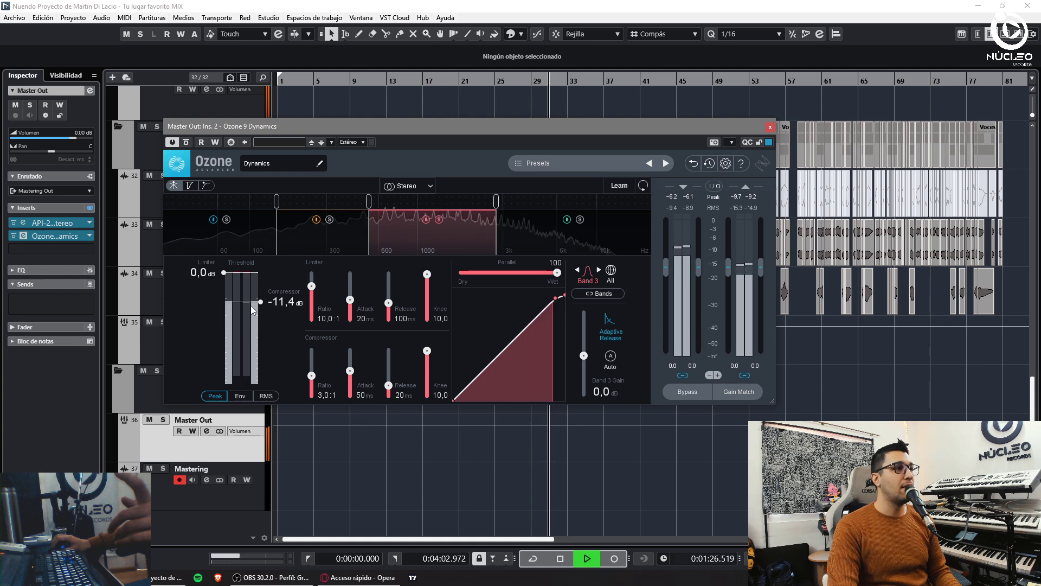
left_click_drag(259, 302, 260, 304)
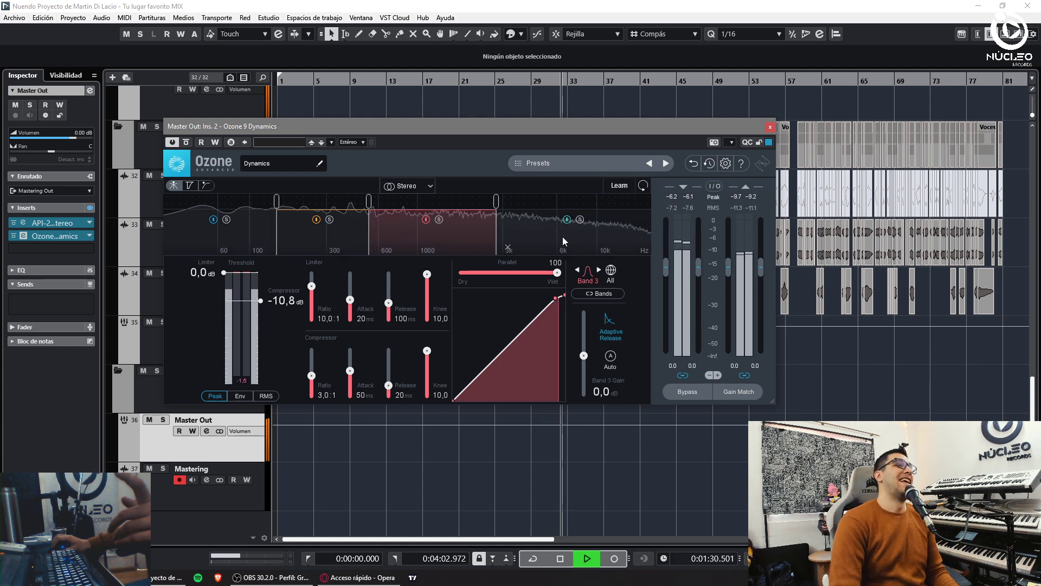
Solo band 4 and set its compressor to a 3:1 ratio, 50 ms attack, 20 ms release and -13.4 dB threshold
left_click(578, 223)
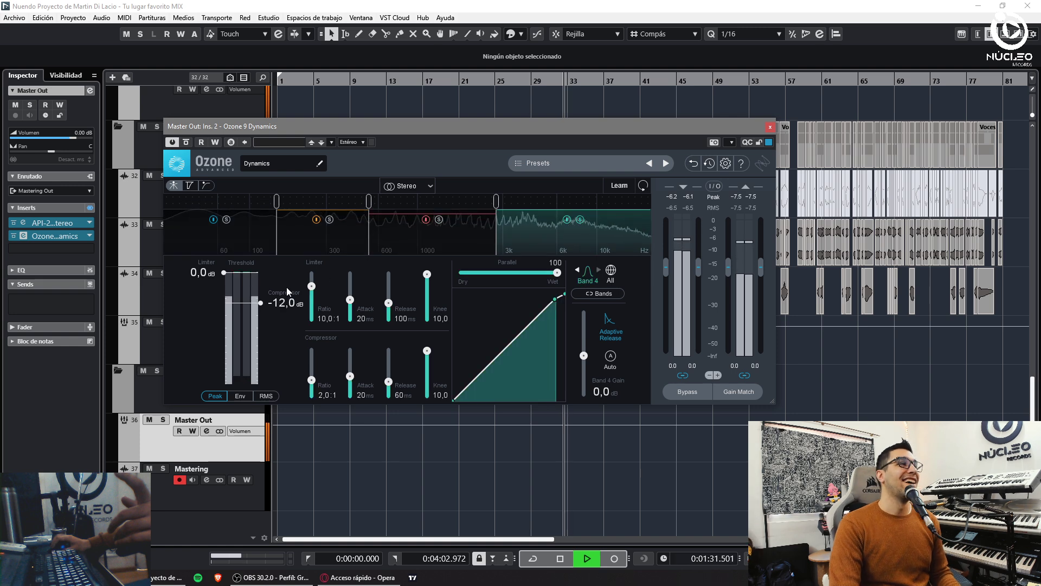
double_click(324, 395)
scroll(363, 396, "up", 3)
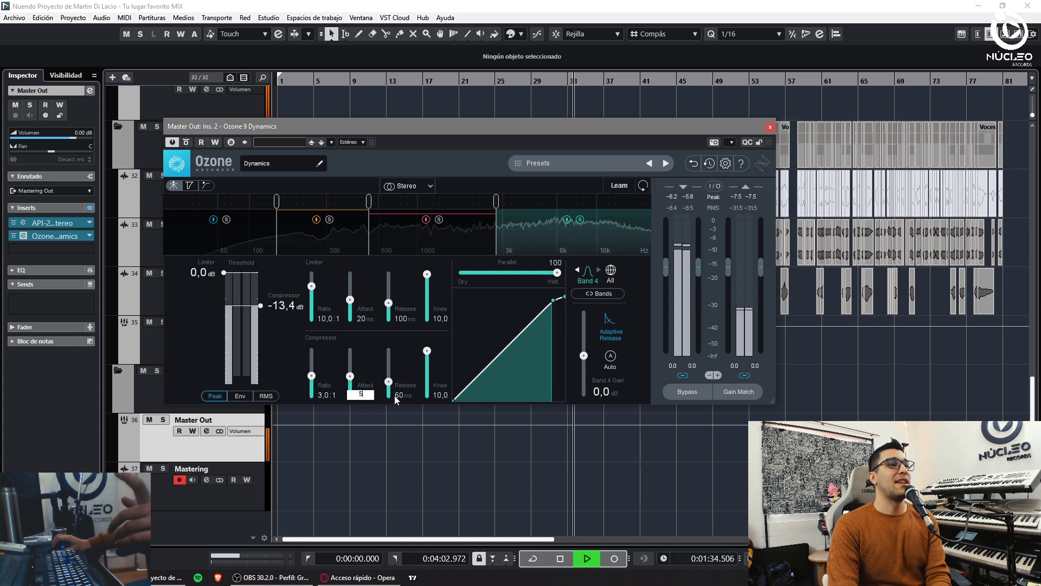
double_click(395, 395)
type("20")
key("Return")
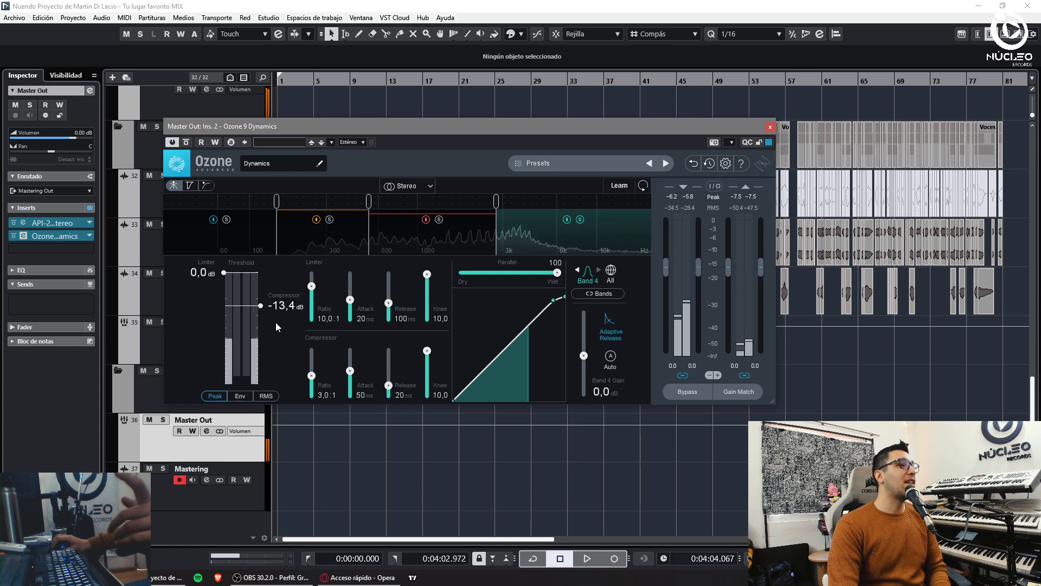
Lower band 4's compressor threshold to -16.7 dB during playback and close the Ozone 9 Dynamics window
key("space")
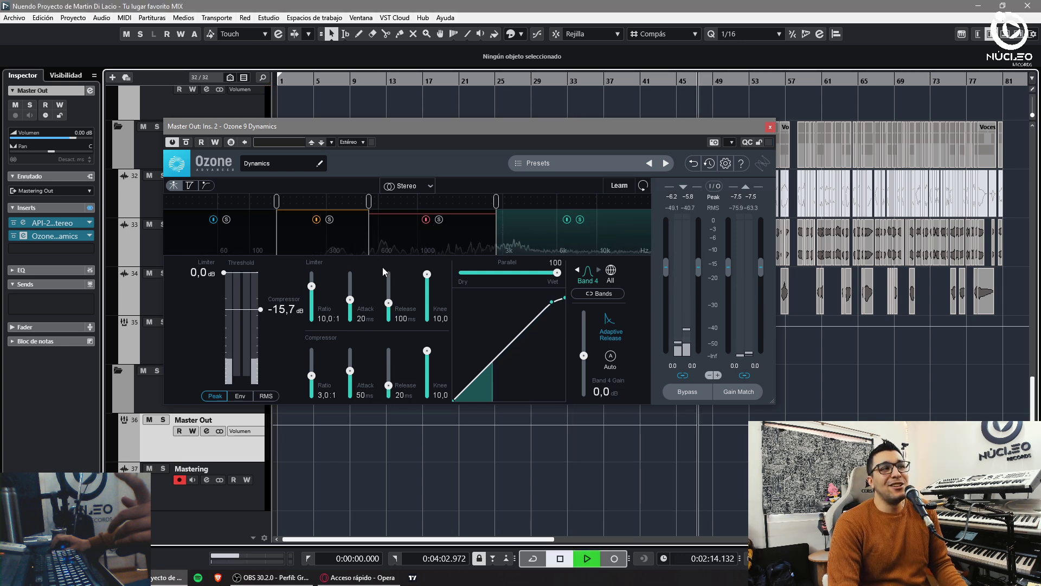
key("space")
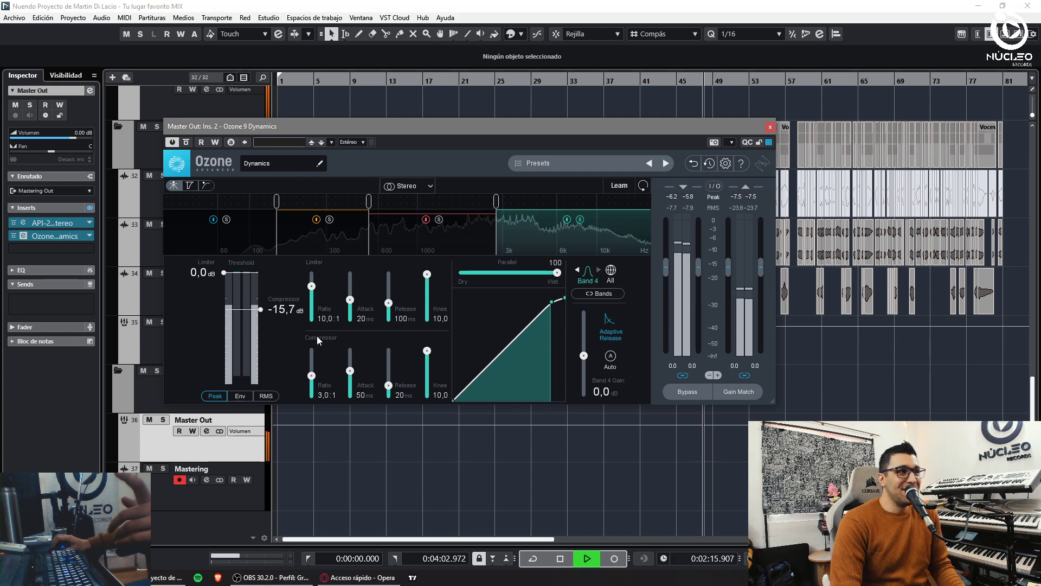
left_click_drag(261, 309, 262, 311)
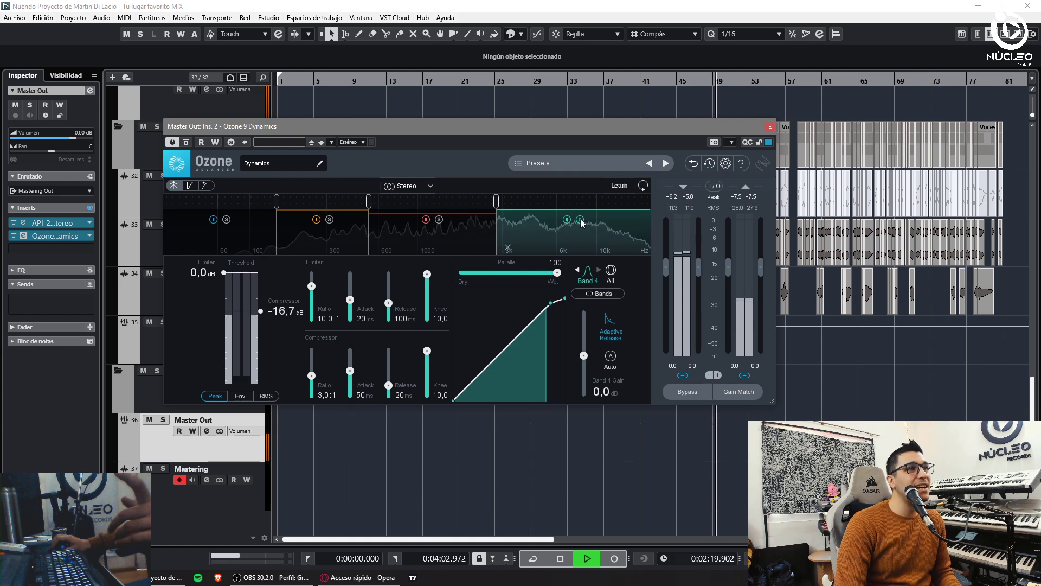
left_click(771, 126)
Play the song from about bar 36 and insert Ozone 9 Imager in Master Out's third insert slot
left_click_drag(529, 89, 405, 169)
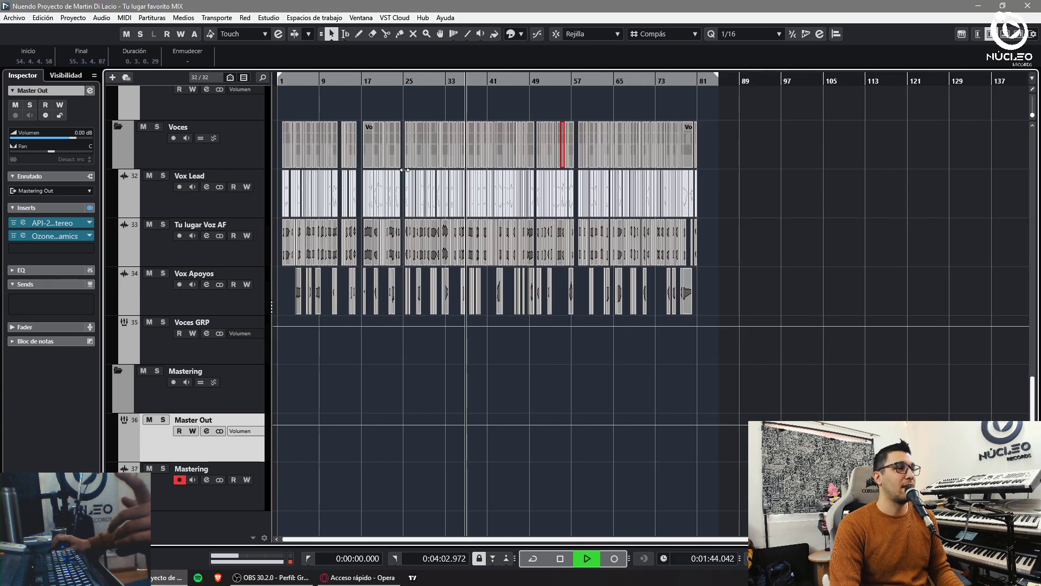
key("h")
key("h")
key("h")
left_click(37, 247)
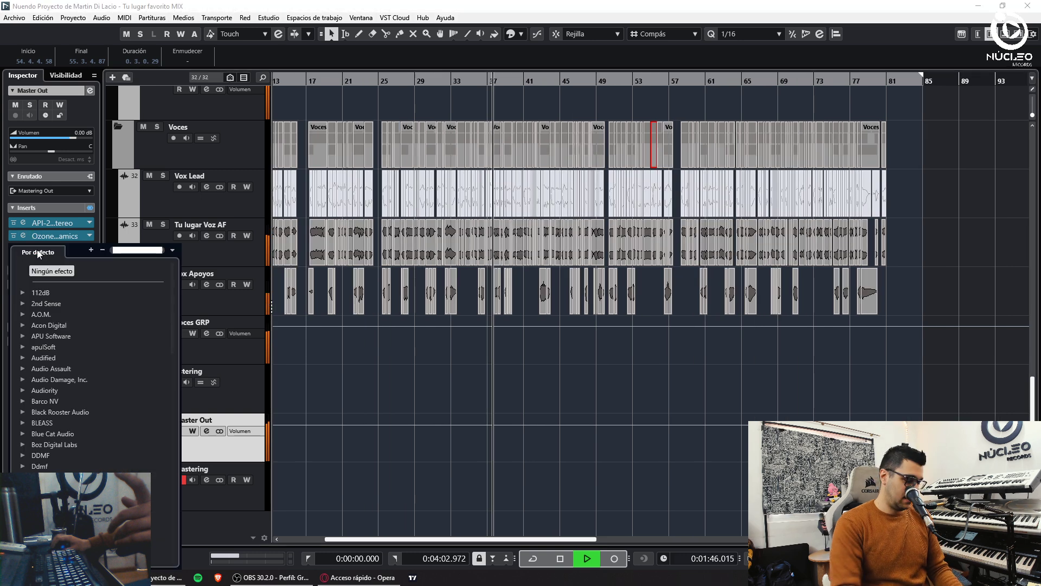
key("Escape")
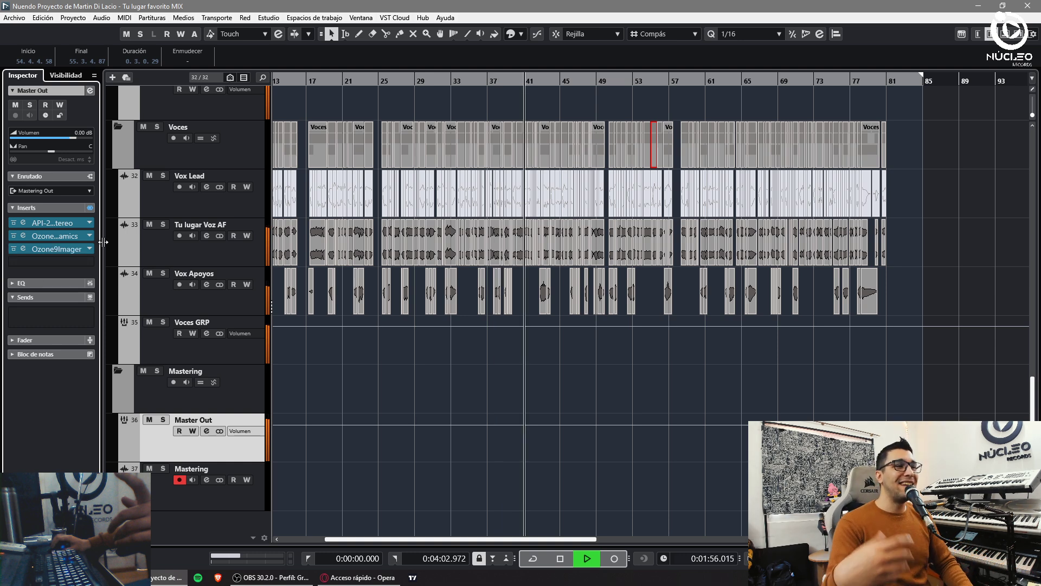
Open Ozone 9 Imager on Master Out and split its spectrum into four bands with three crossover points
left_click(44, 250)
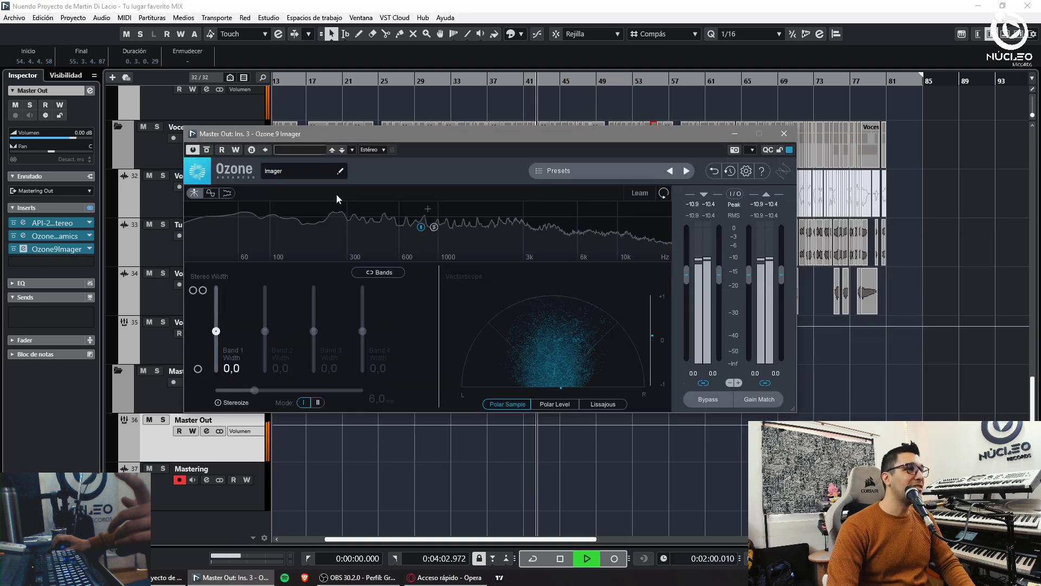
left_click(306, 210)
left_click(422, 211)
left_click(520, 210)
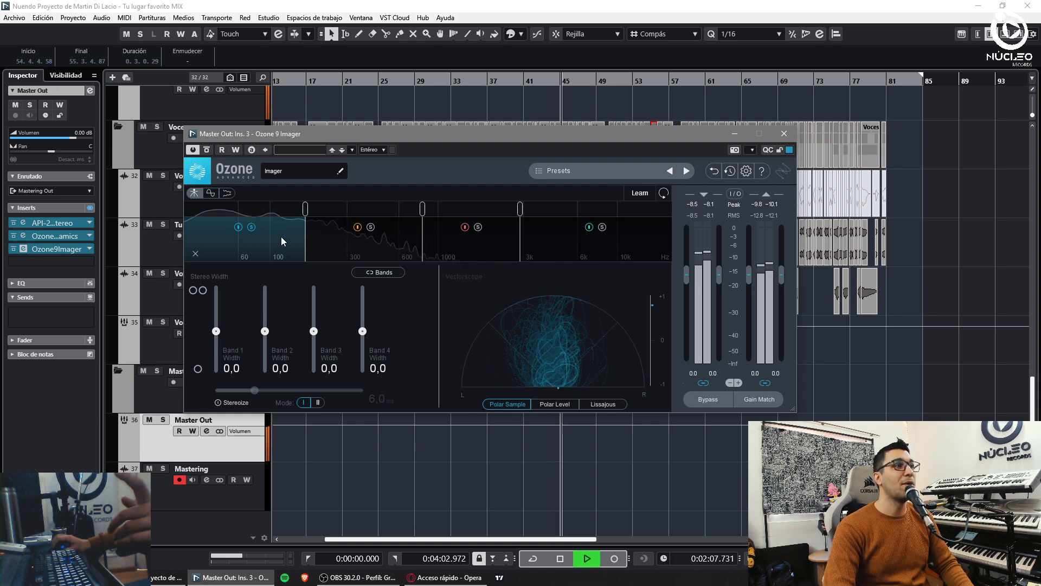
Set the Imager's stereo widths to -50 for band 1, 20 for band 2, 30 for band 3 and 50 for band 4
double_click(232, 369)
type("-56")
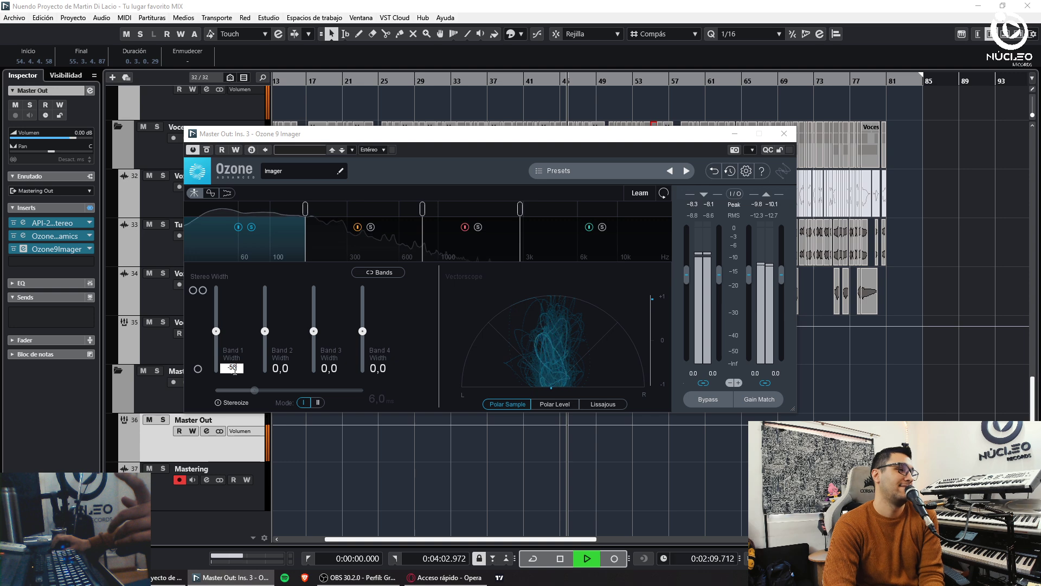
key("Return")
double_click(280, 369)
type("20")
key("Return")
double_click(325, 369)
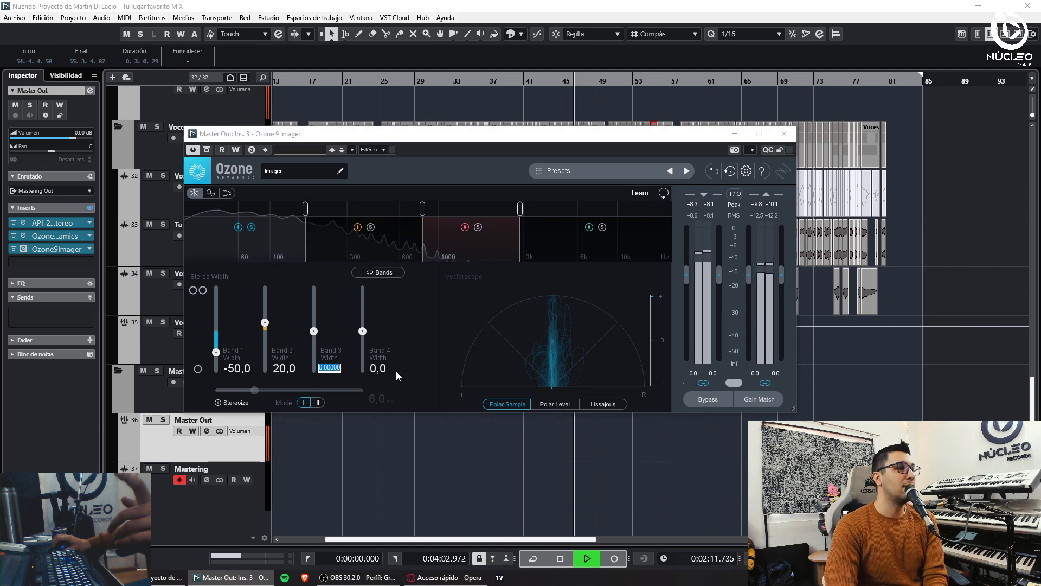
type("30")
key("Return")
double_click(378, 369)
type("50")
key("Return")
Audition the widened master from about bar 42 and again from an earlier passage, and stop playback
key("space")
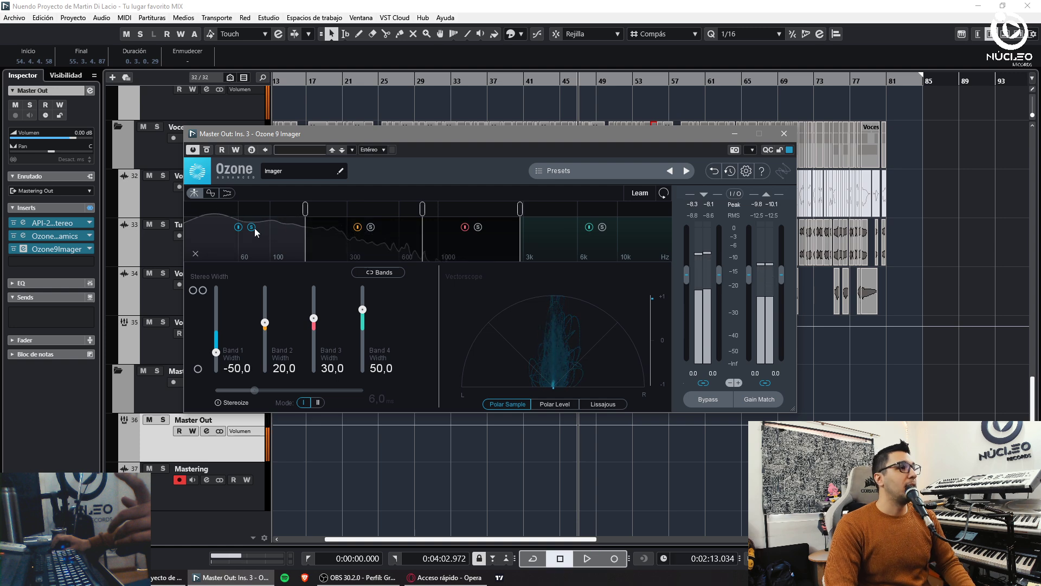
key("space")
left_click(540, 80)
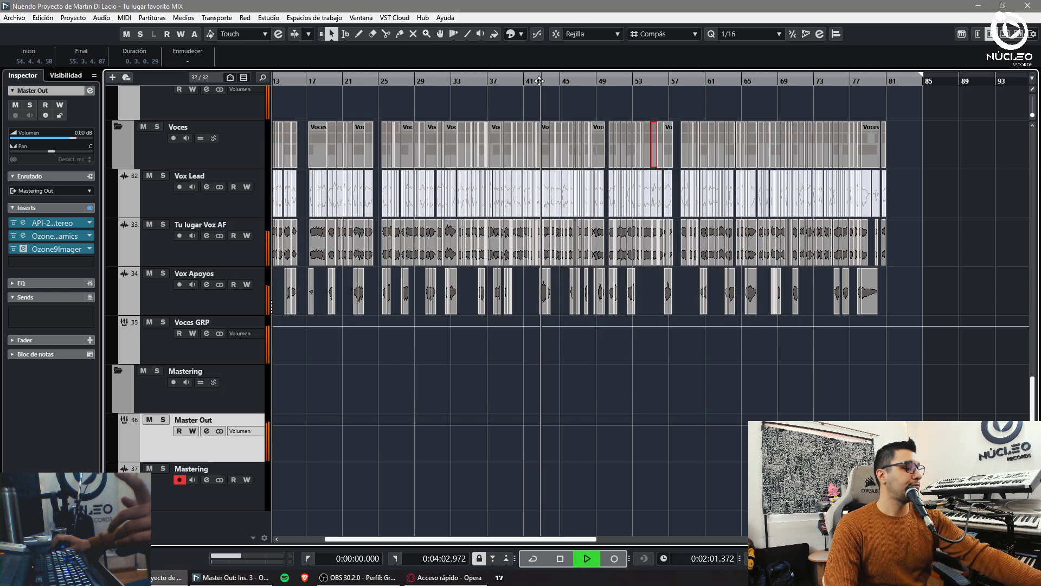
left_click(24, 249)
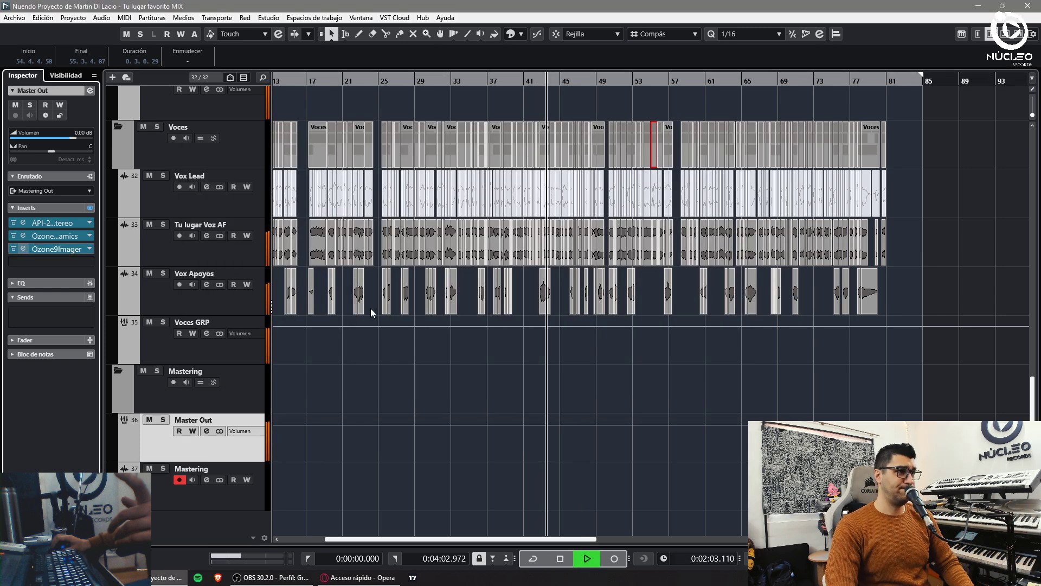
left_click(506, 119)
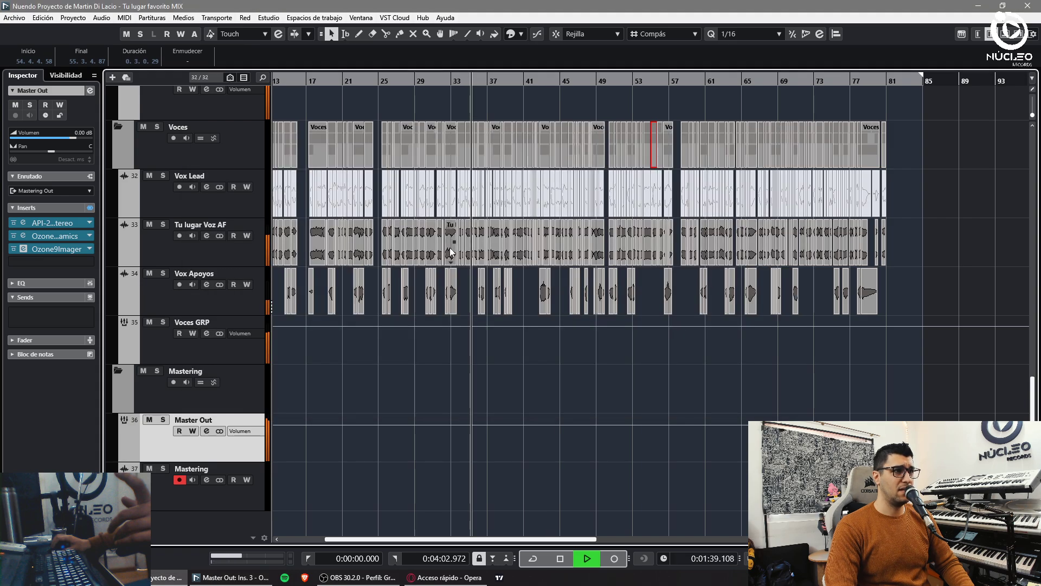
key("F3")
key("F3")
key("space")
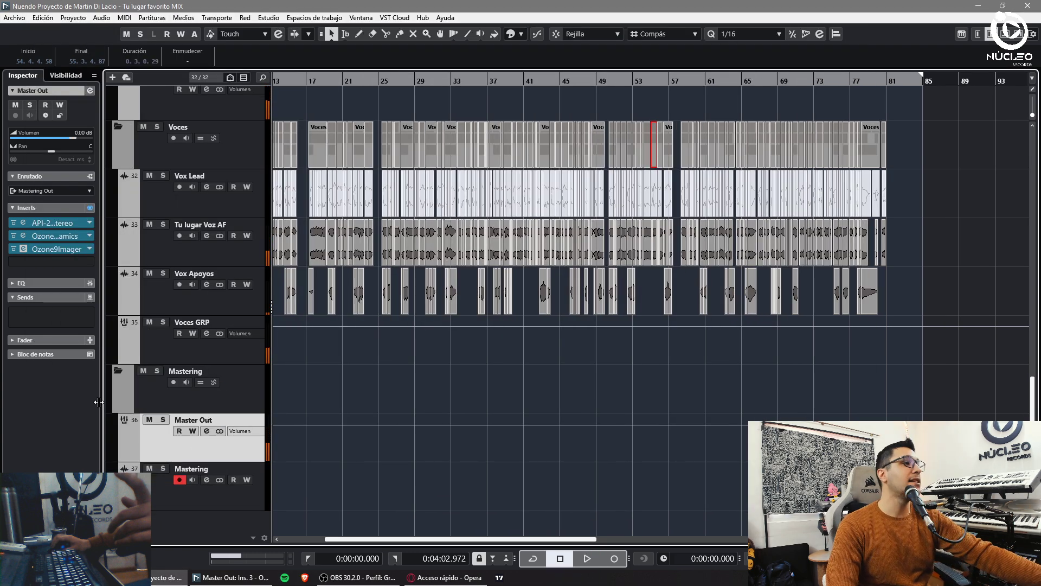
Play from about bar 32, compare the mix with Master Out's inserts bypassed and active, and stop playback
left_click(451, 79)
key("space")
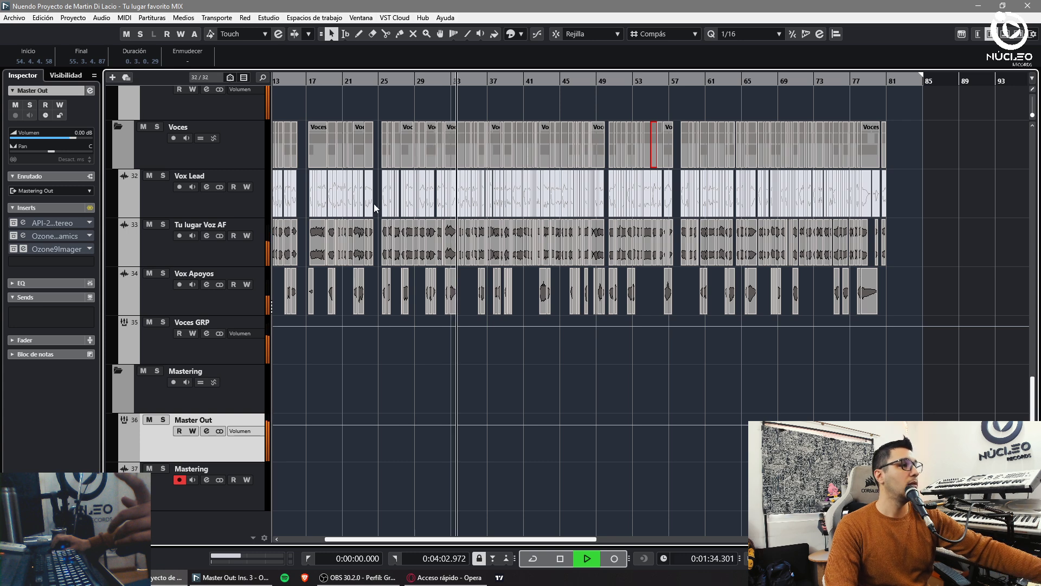
left_click(90, 208)
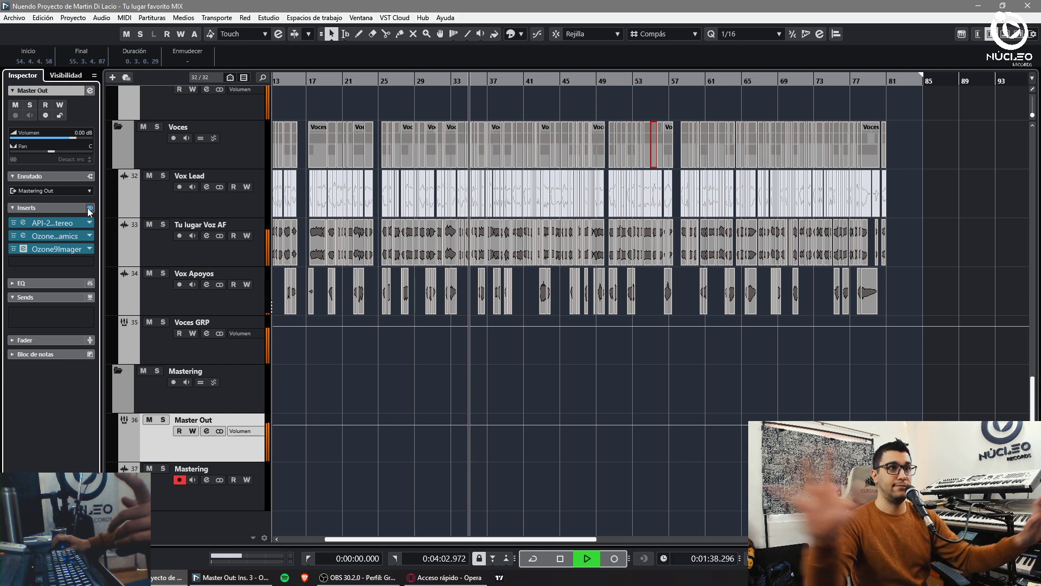
left_click(329, 405)
key("space")
Record the mastered mix onto the Mastering track from the start of the project
key("h")
key("h")
key("h")
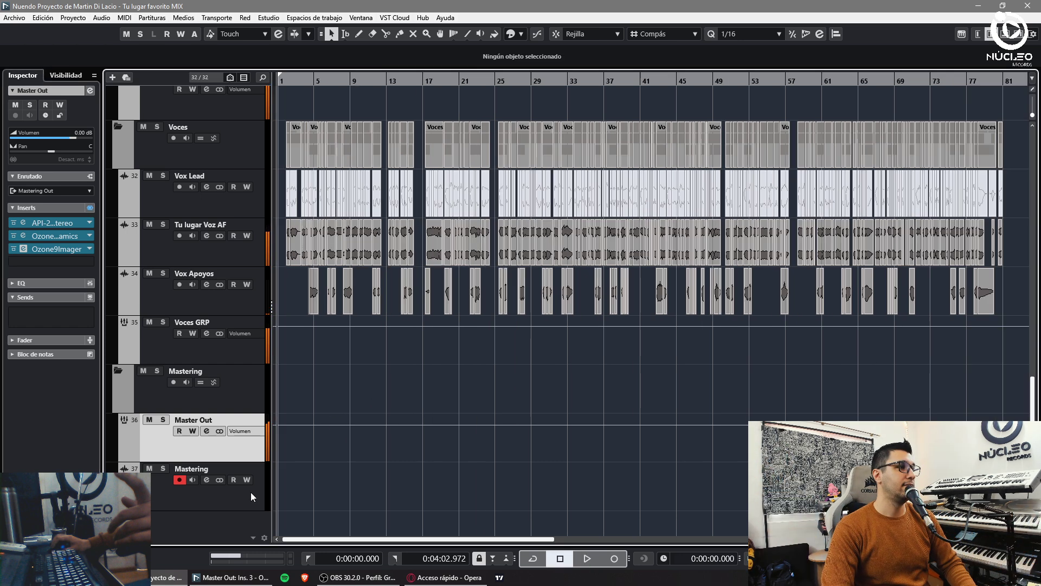
left_click(250, 493)
key("h")
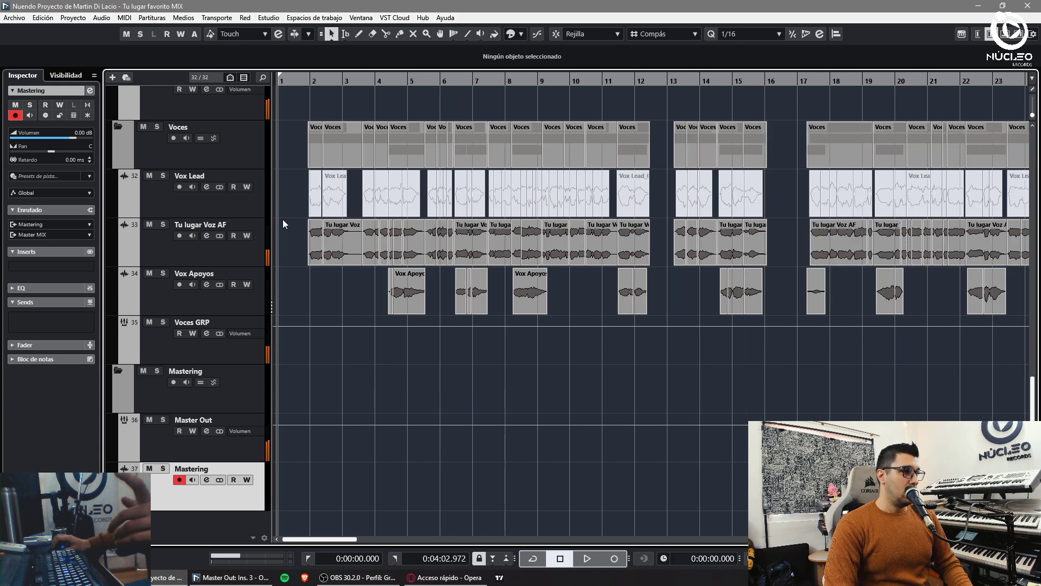
key("KP_Multiply")
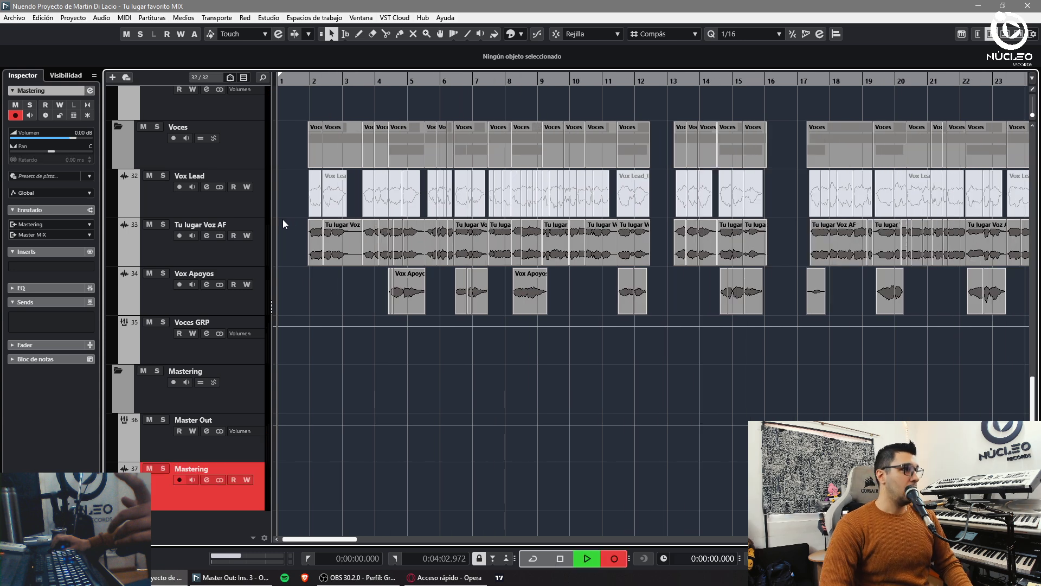
key("h")
key("h")
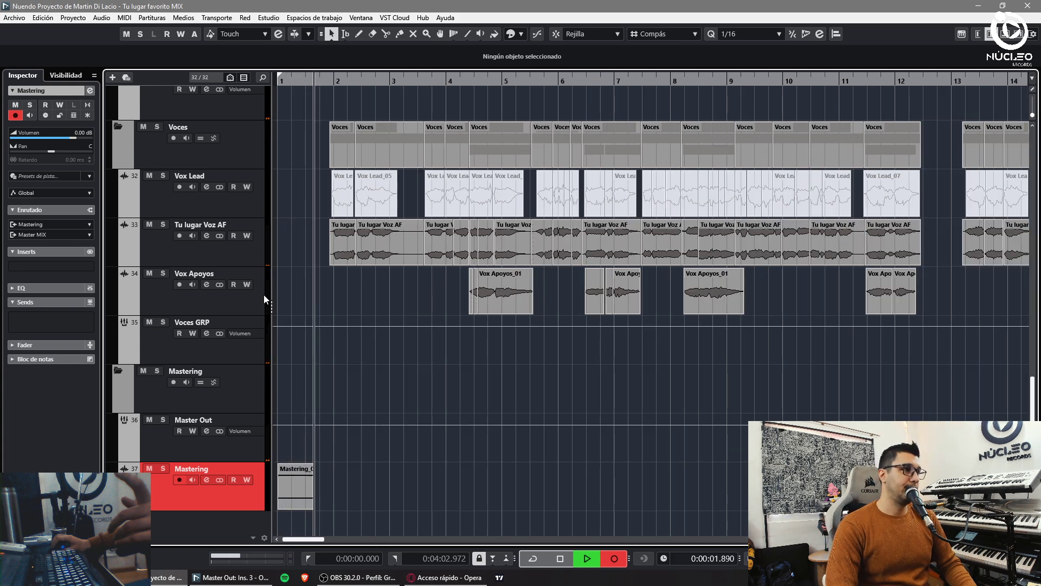
key("alt+g")
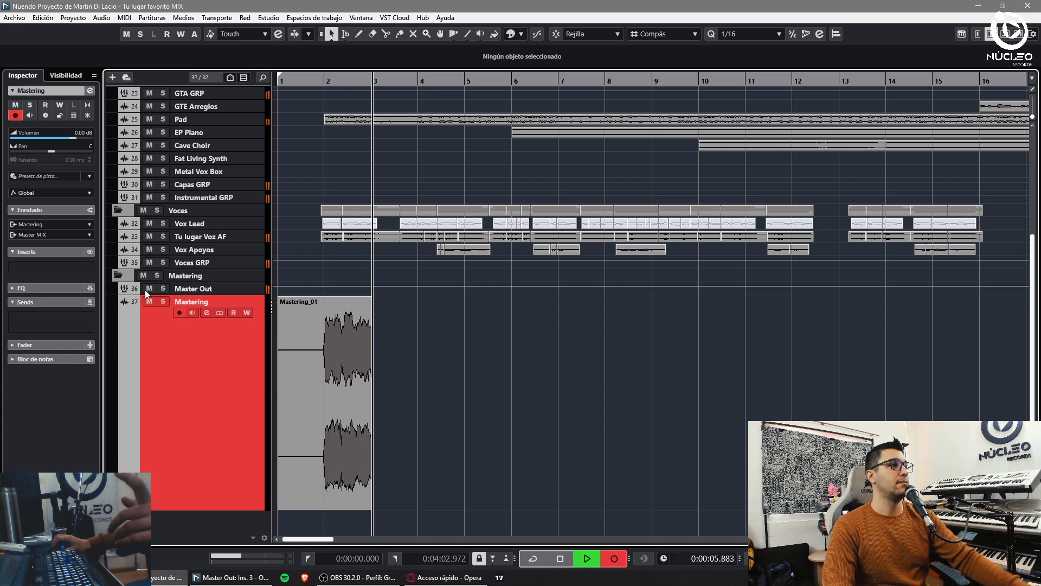
Stop the recording and set Master Out's volume to -6.00 dB
key("Up")
key("space")
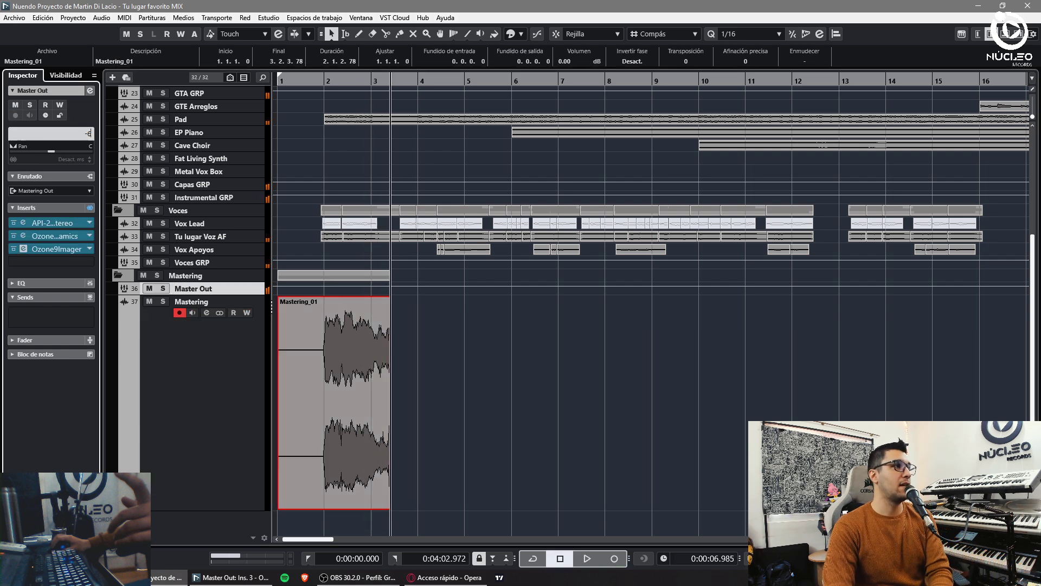
scroll(83, 132, "down", 6)
Delete the short take on the Mastering track and start a new recording from about 0:00:01.6
left_click(303, 80)
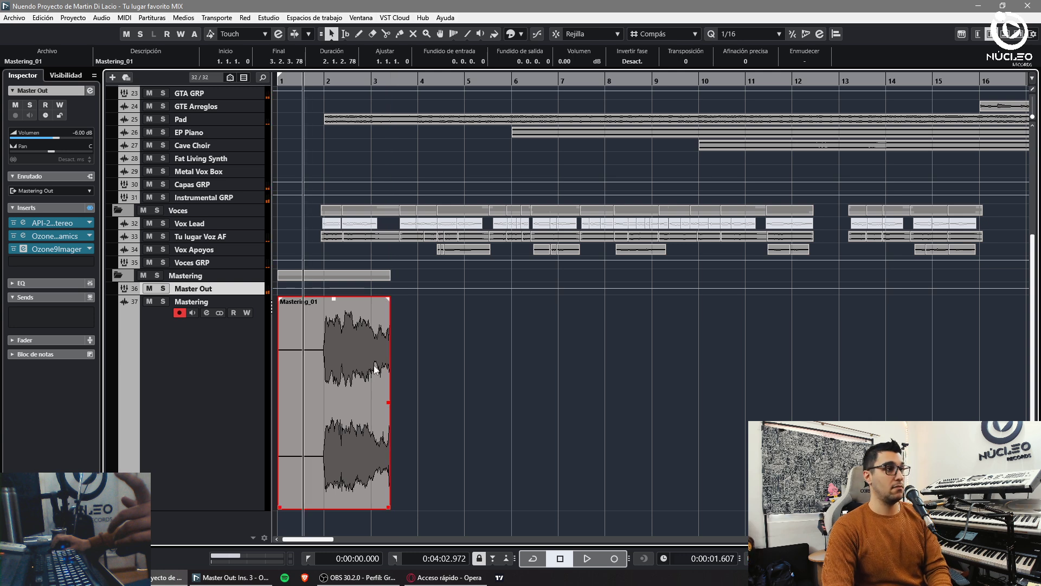
key("Delete")
key("KP_Multiply")
key("h")
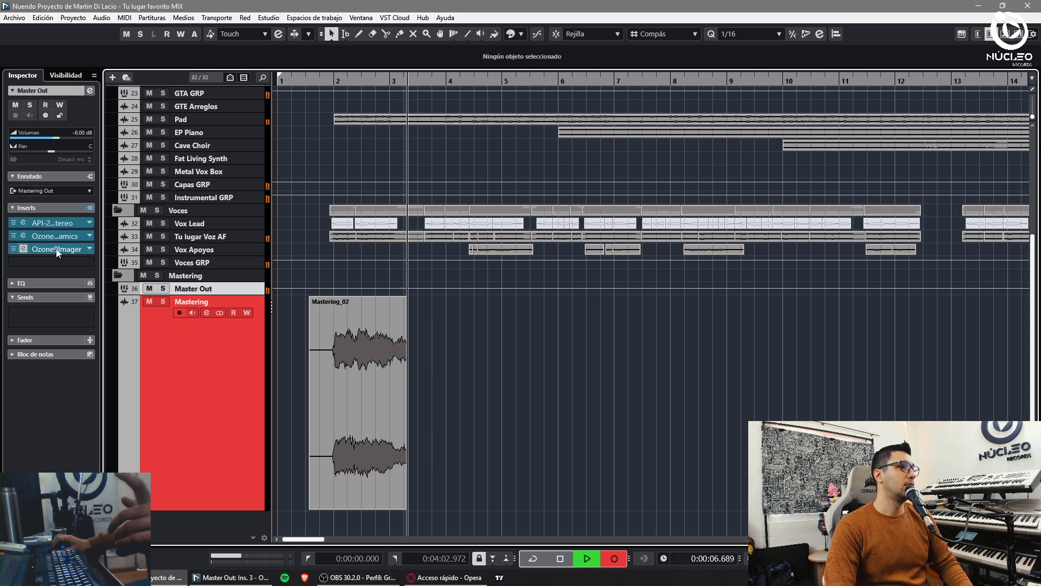
Show Master Out's Ozone 9 Dynamics and Ozone 9 Imager together, with Dynamics arranged above Imager
left_click(24, 236)
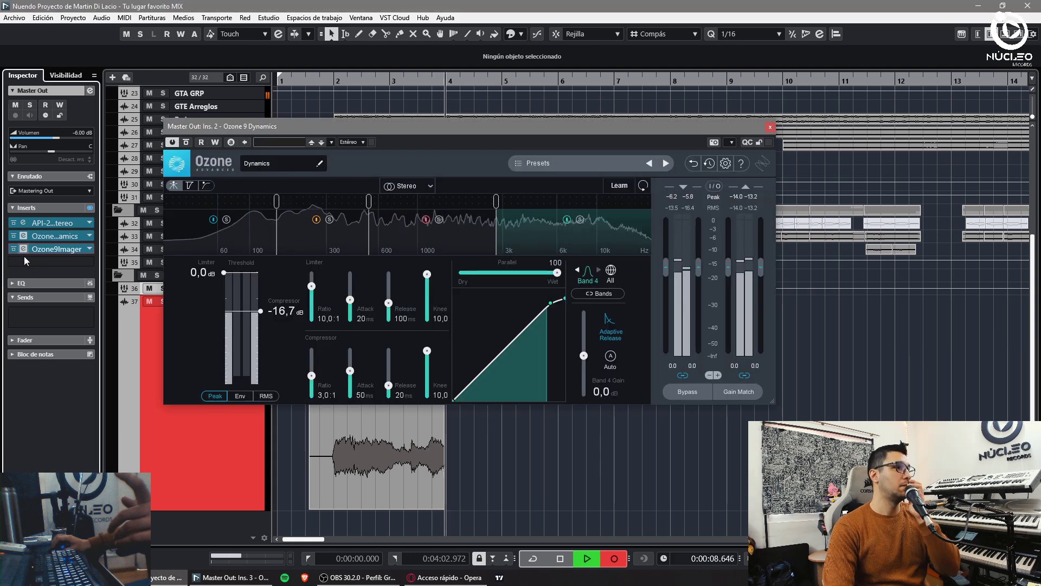
left_click(23, 249)
left_click_drag(343, 127, 259, 56)
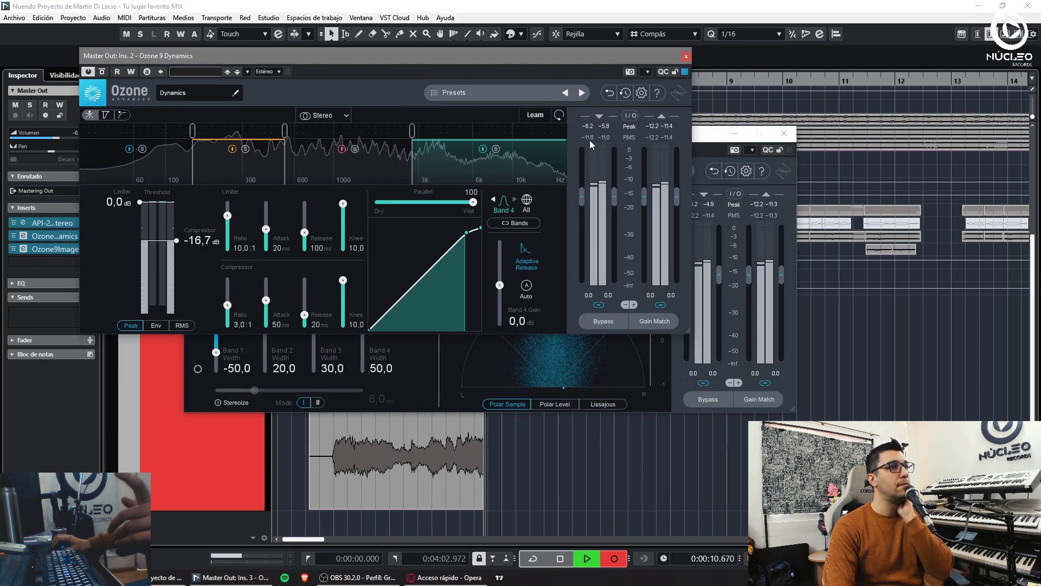
left_click_drag(708, 136, 593, 301)
left_click_drag(428, 51, 445, 28)
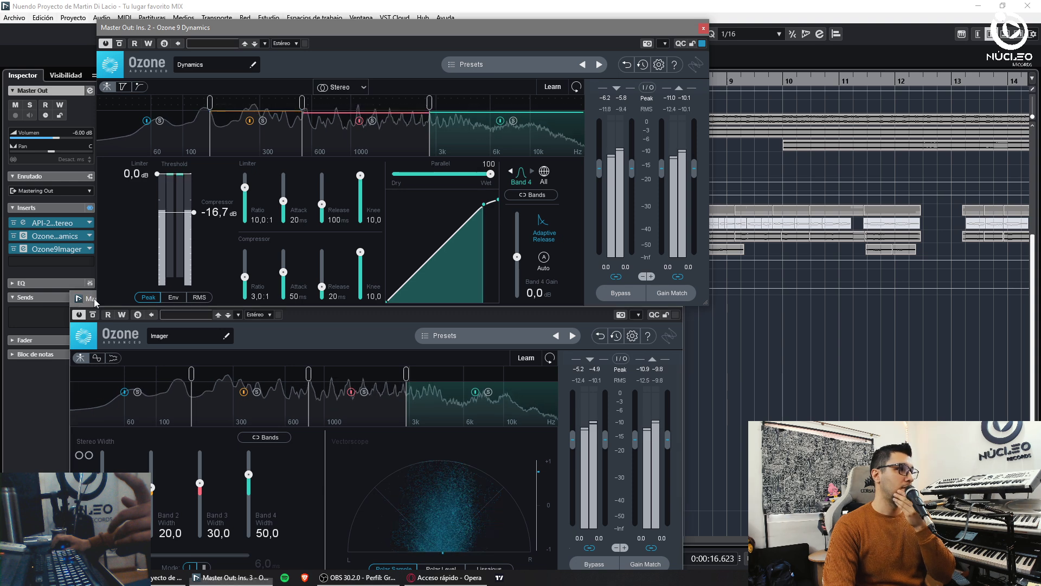
left_click_drag(95, 302, 106, 286)
Monitor the Imager's stereo width spectrum and the Dynamics gain reduction trace while recording, and close both plug-ins
left_click(124, 342)
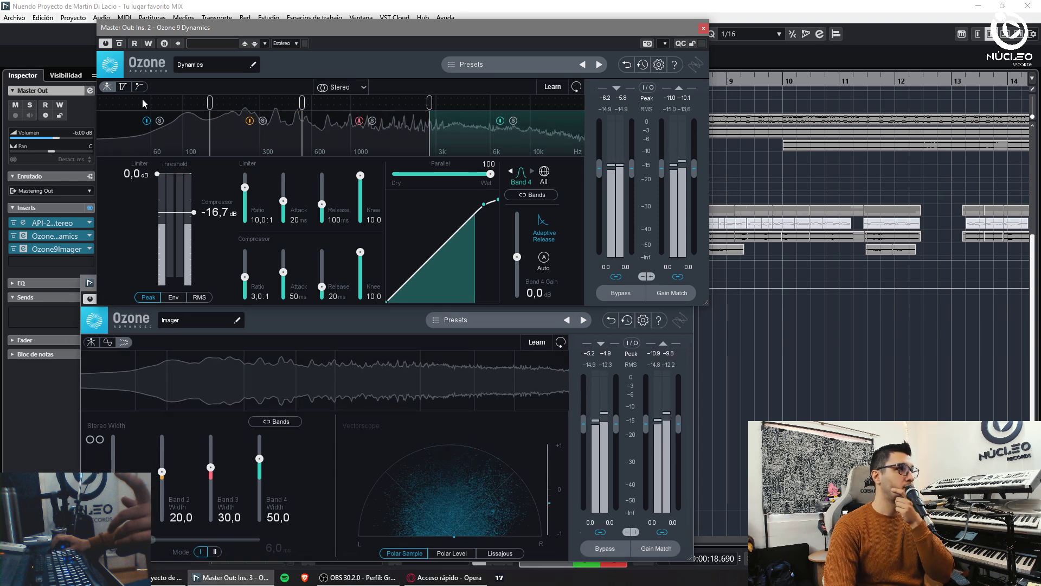
left_click(124, 88)
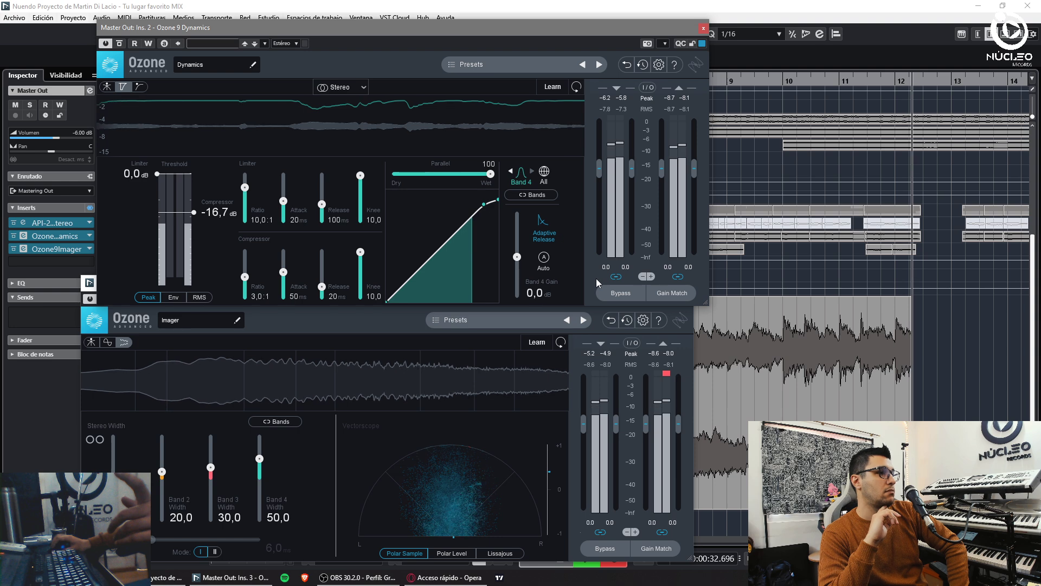
left_click(704, 27)
left_click(688, 281)
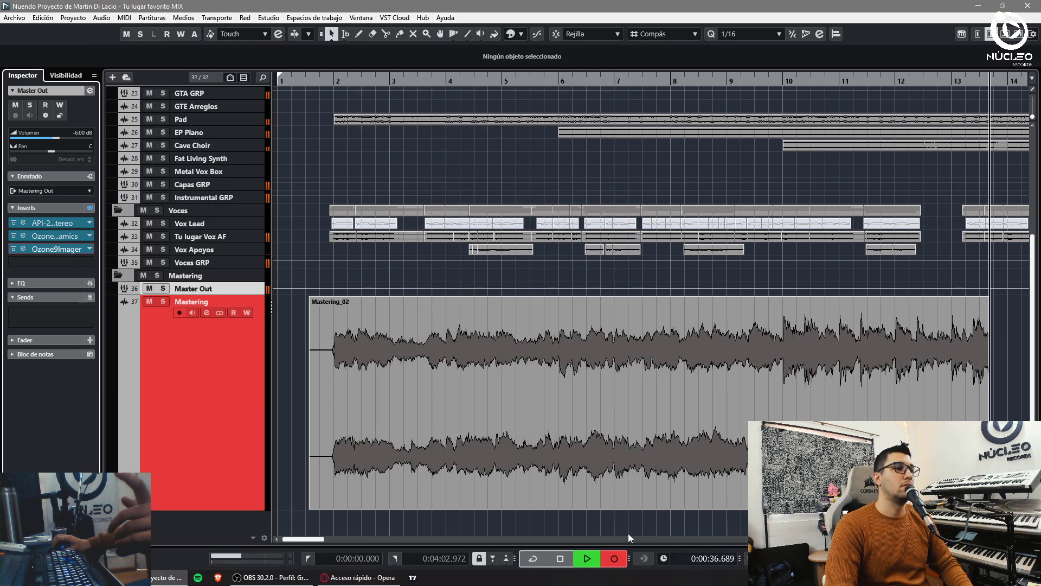
Bring the whole arrangement into view during the recording and close the VSVC compressor of the X32 input
key("g")
key("g")
key("g")
key("g")
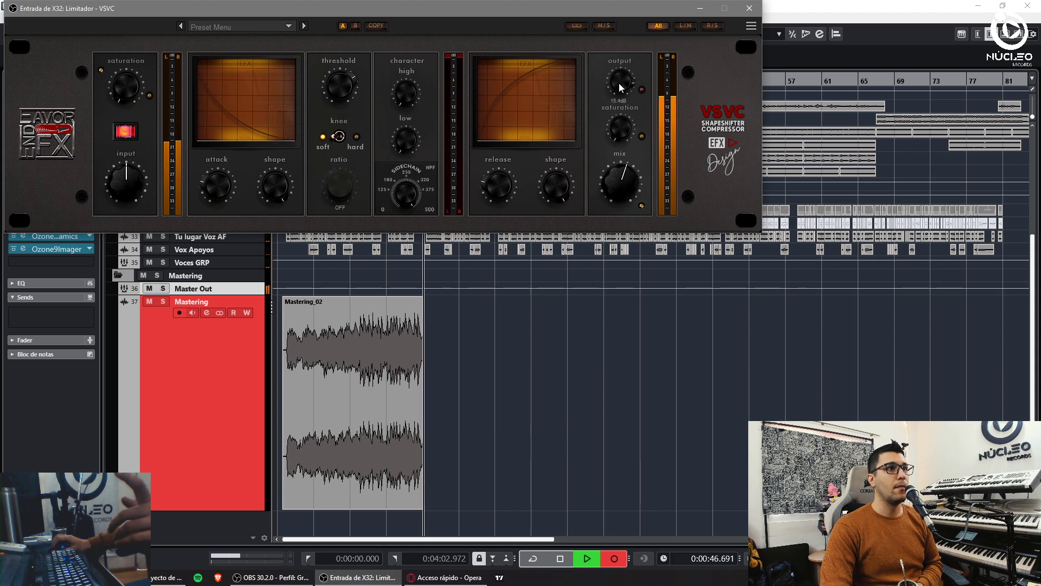
left_click(749, 8)
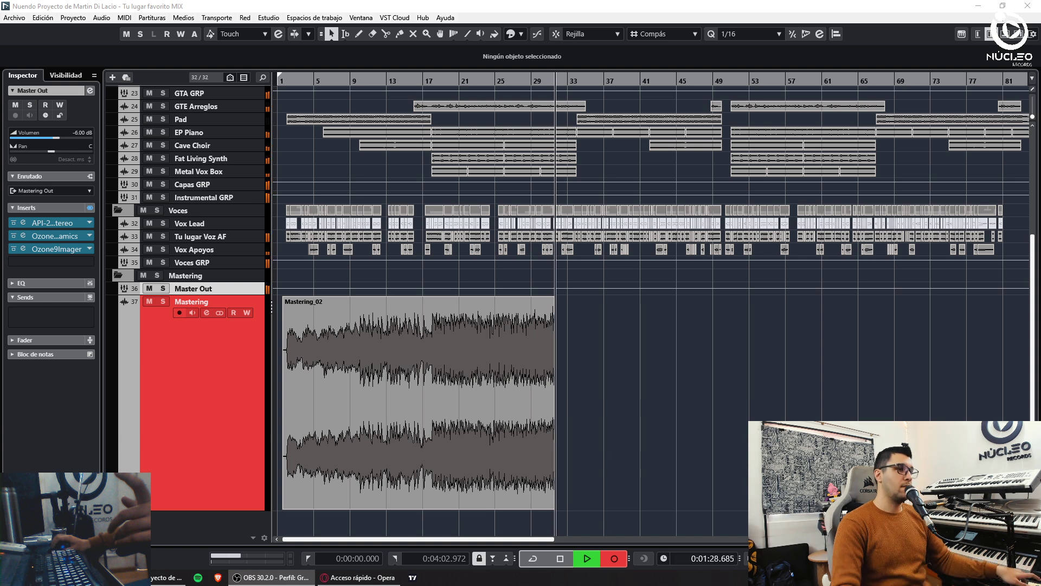
Examine the waveform on the Mastering track across the song while the recording runs
key("g")
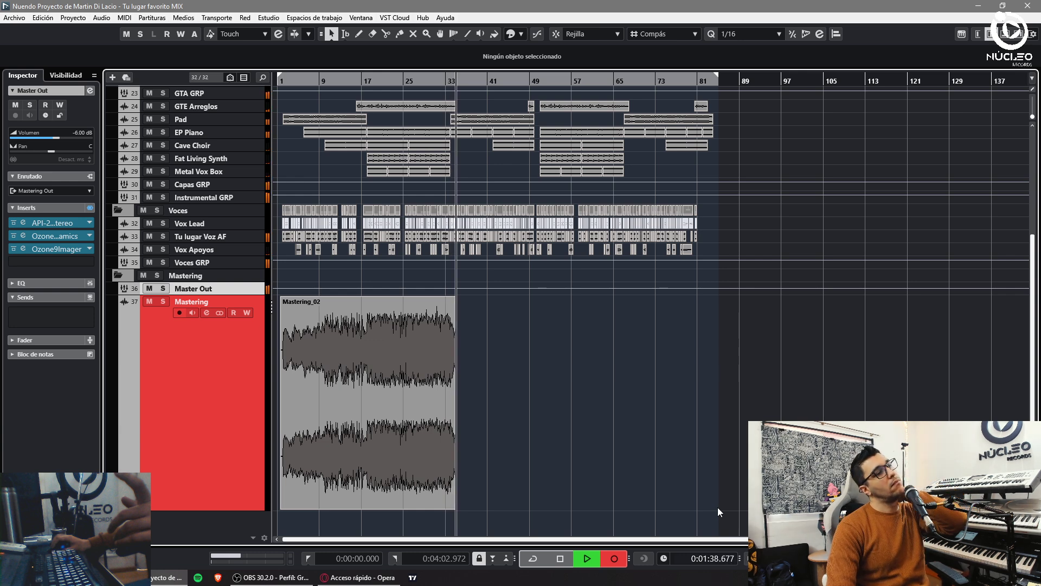
key("h")
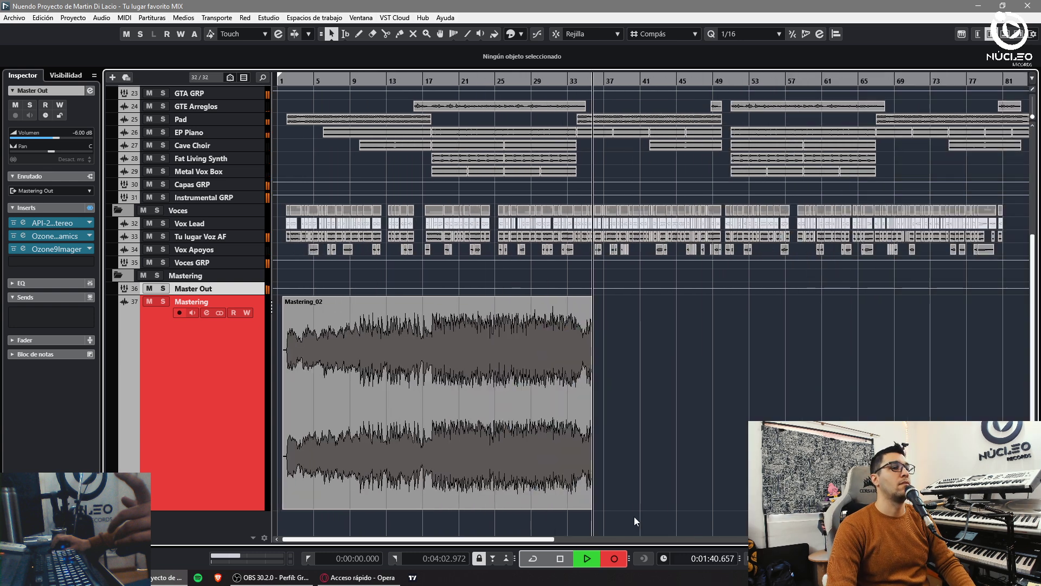
key("g")
key("g")
key("g")
key("h")
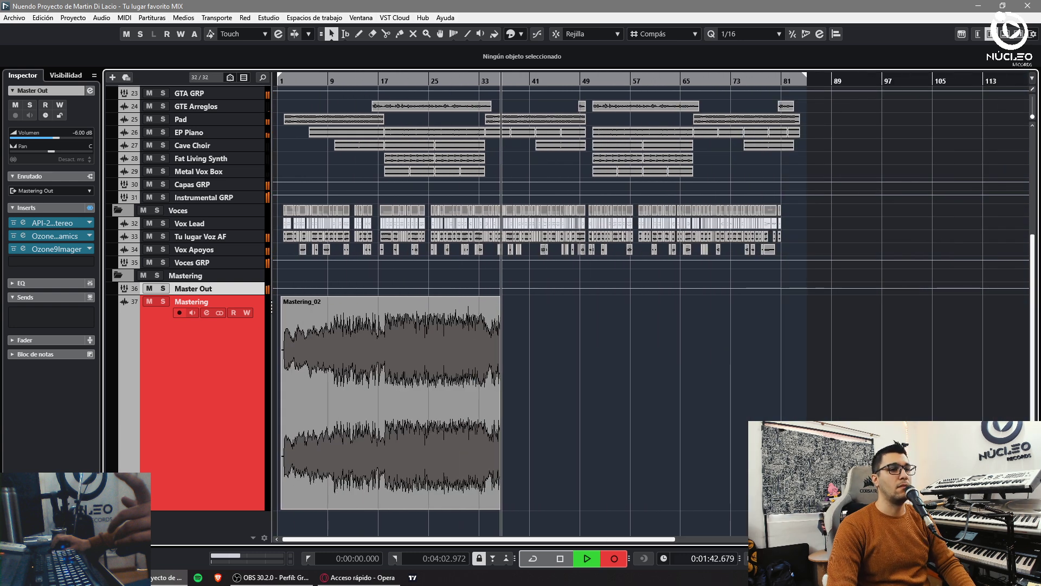
key("h")
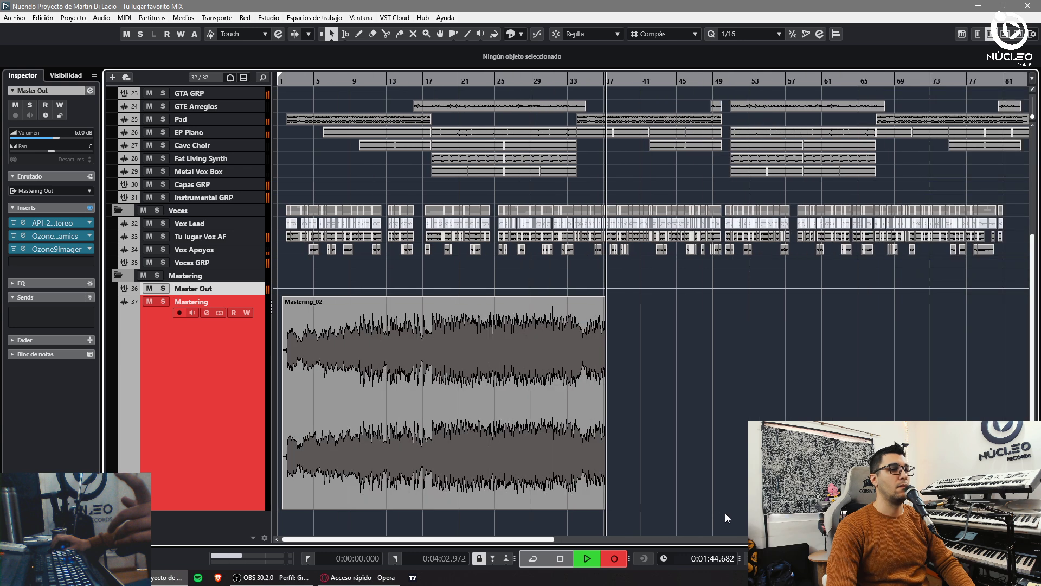
key("g")
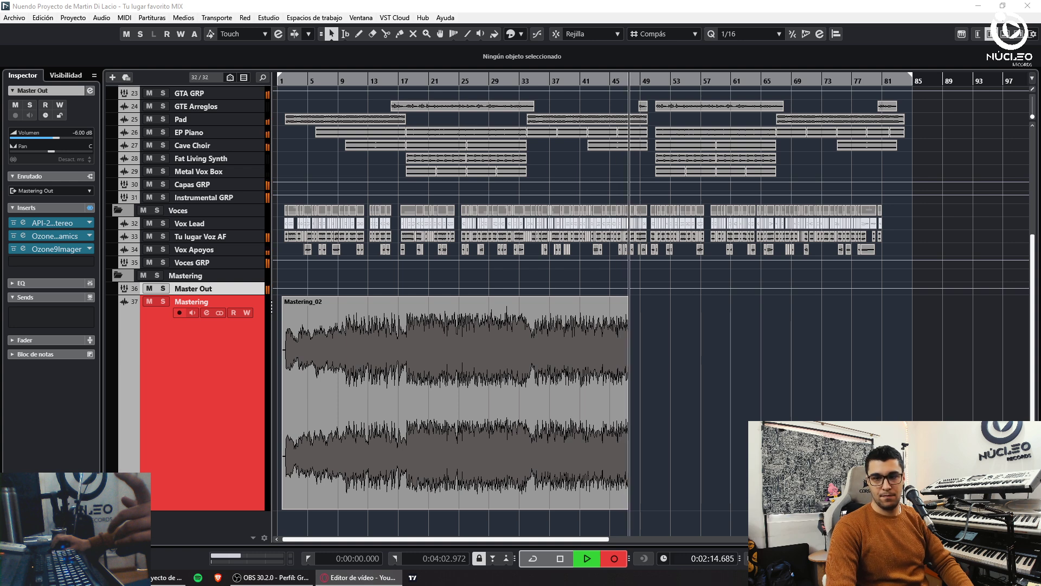
key("h")
key("h")
key("h")
key("h")
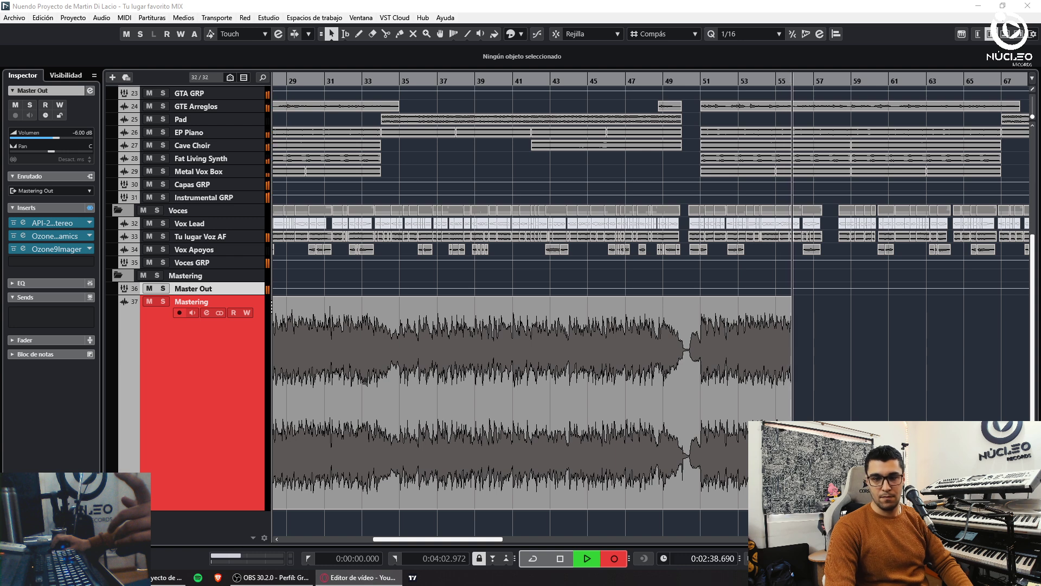
key("h")
key("h")
key("h")
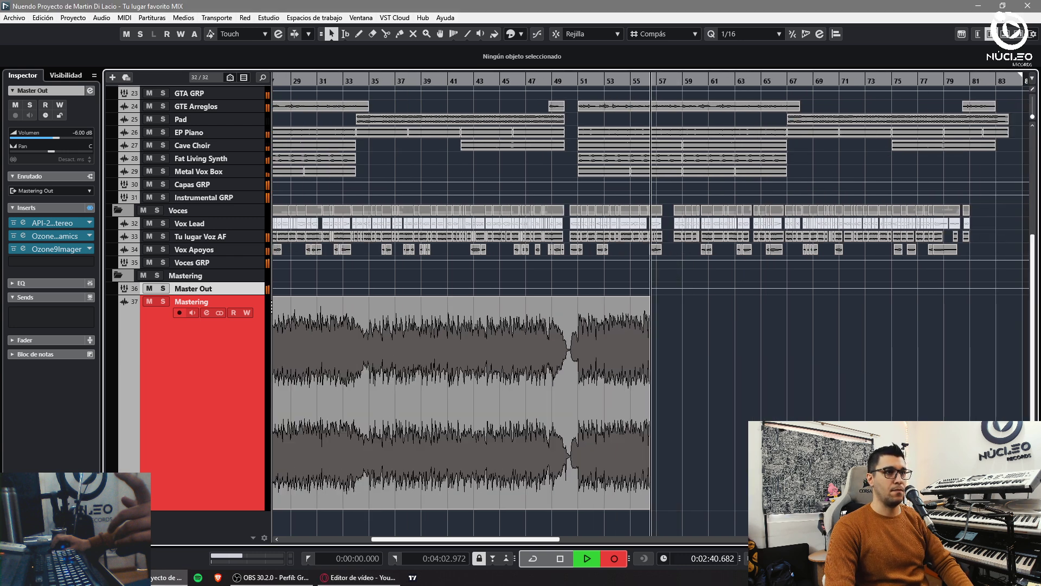
key("g")
key("g")
key("g")
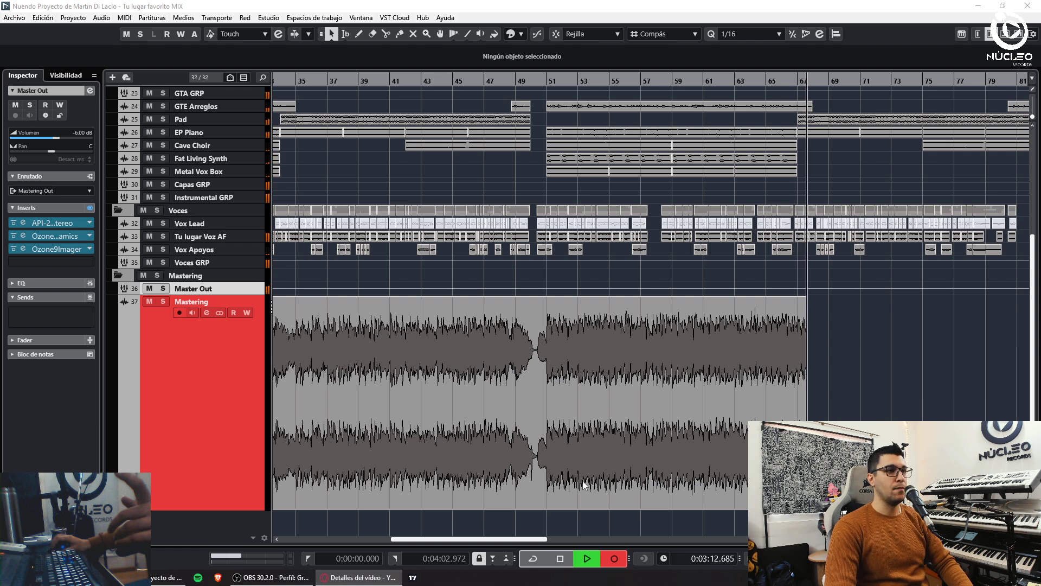
Check the API-2500 gain reduction meters on Master Out from the mixer during the recording, and close both the plug-in and the mixer
key("g")
key("g")
key("g")
key("F3")
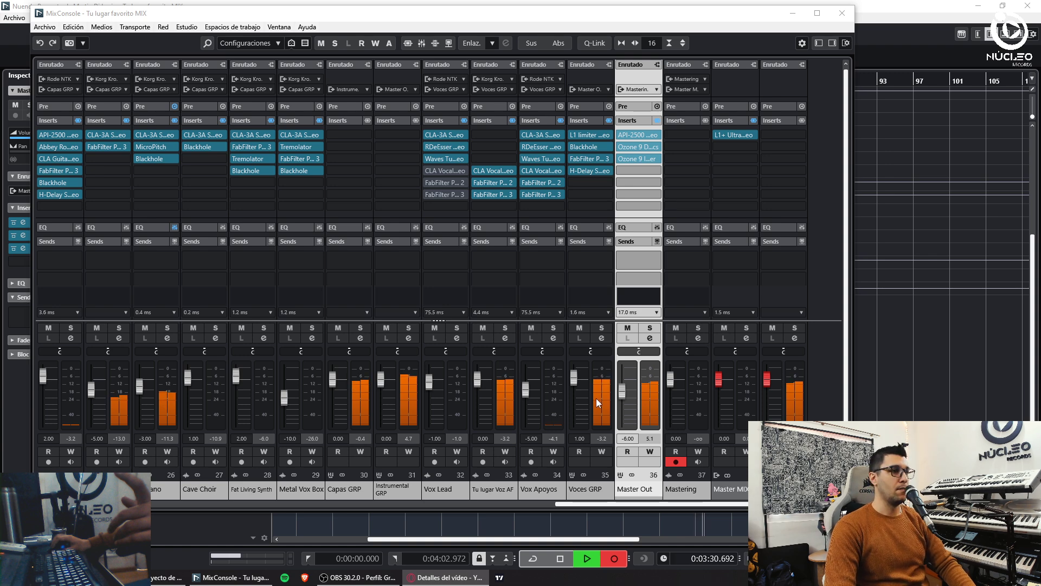
scroll(613, 507, "right", 1)
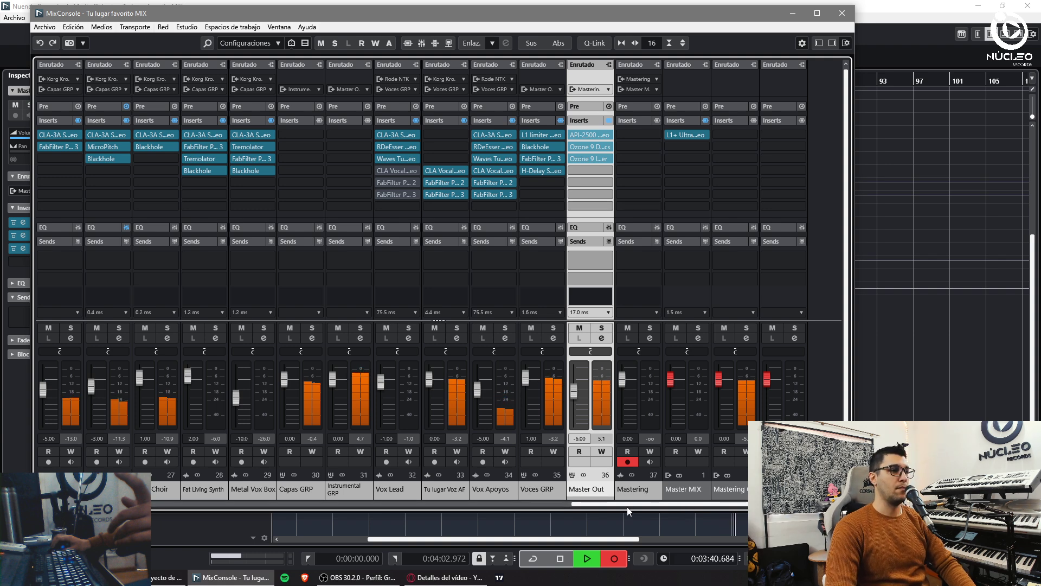
left_click(584, 135)
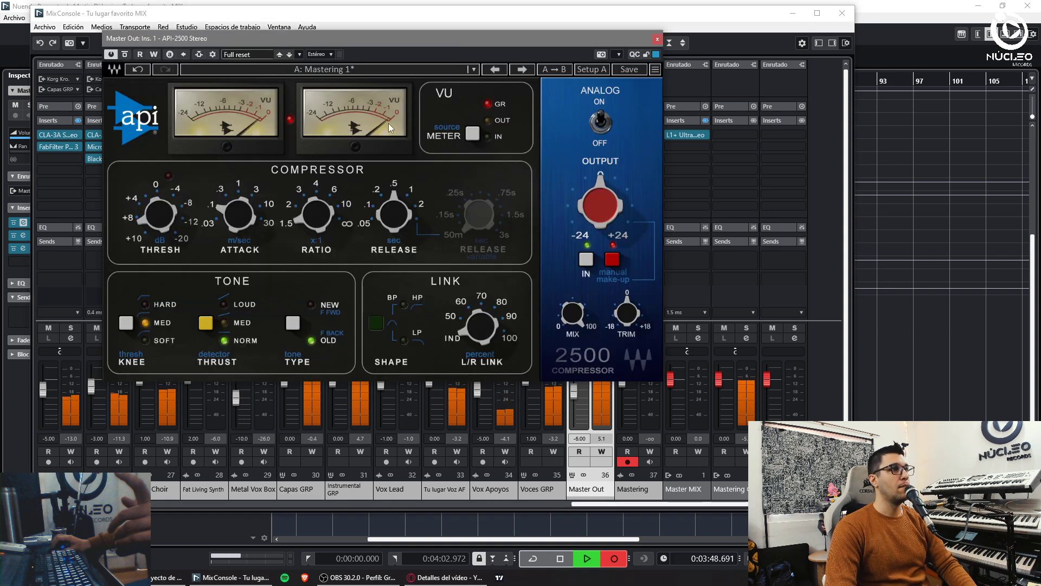
left_click(657, 39)
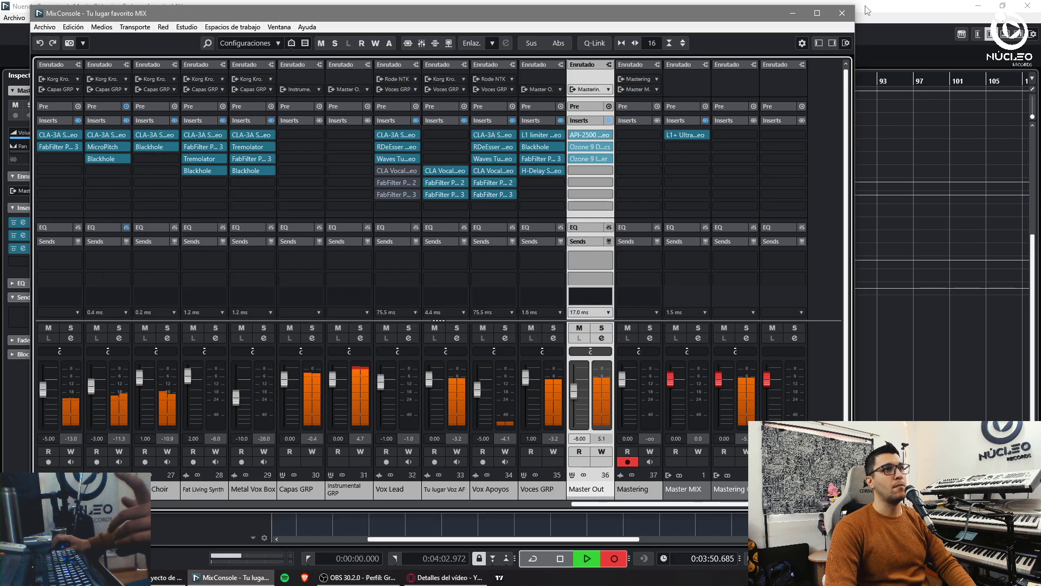
left_click(842, 13)
Examine the final bars of the arrangement across all tracks as the Mastering recording reaches the end of the song
key("h")
key("h")
key("h")
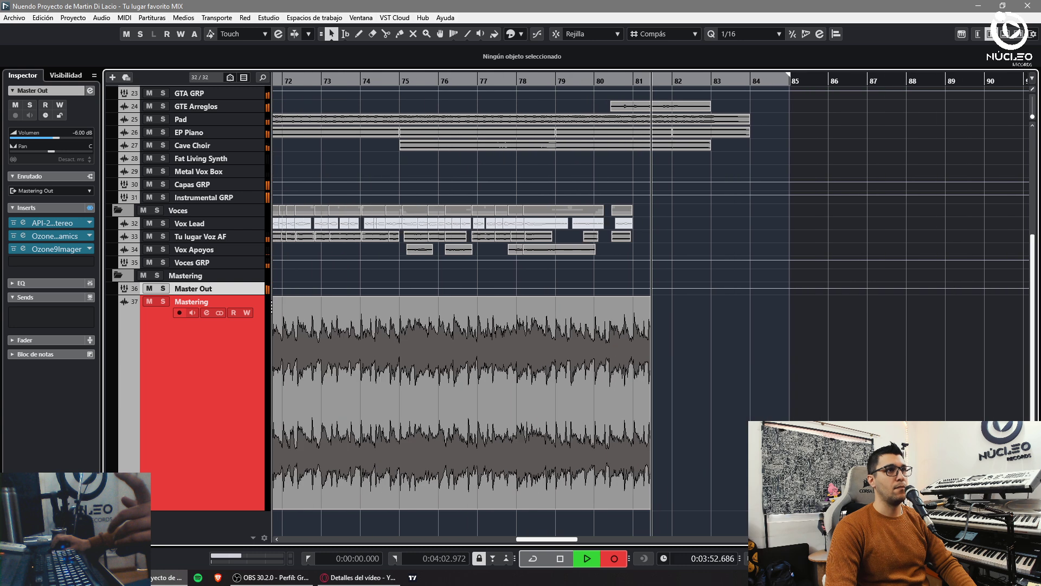
scroll(714, 223, "up", 4)
key("h")
key("h")
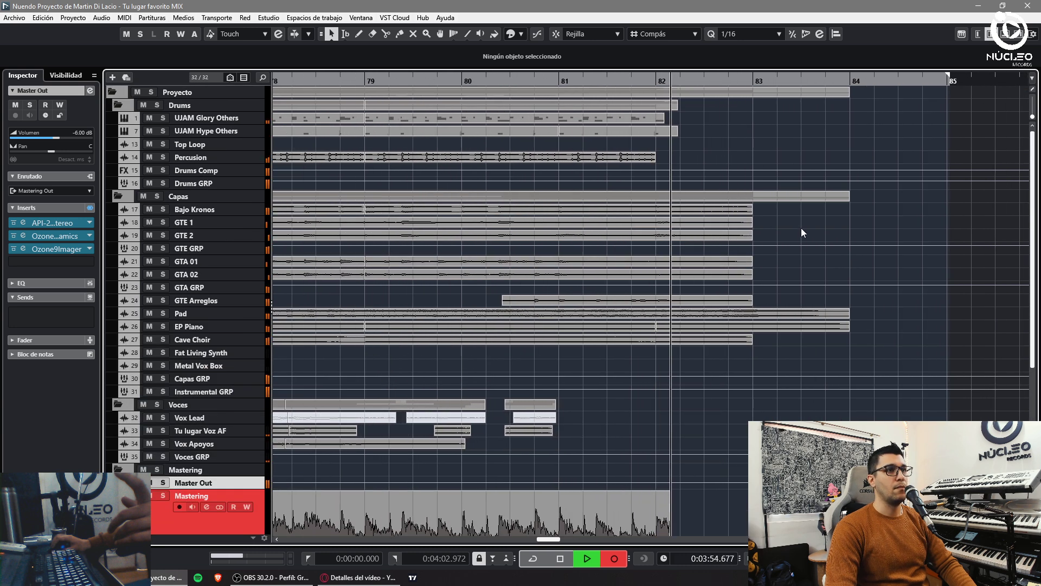
left_click_drag(795, 212, 711, 344)
left_click(896, 340)
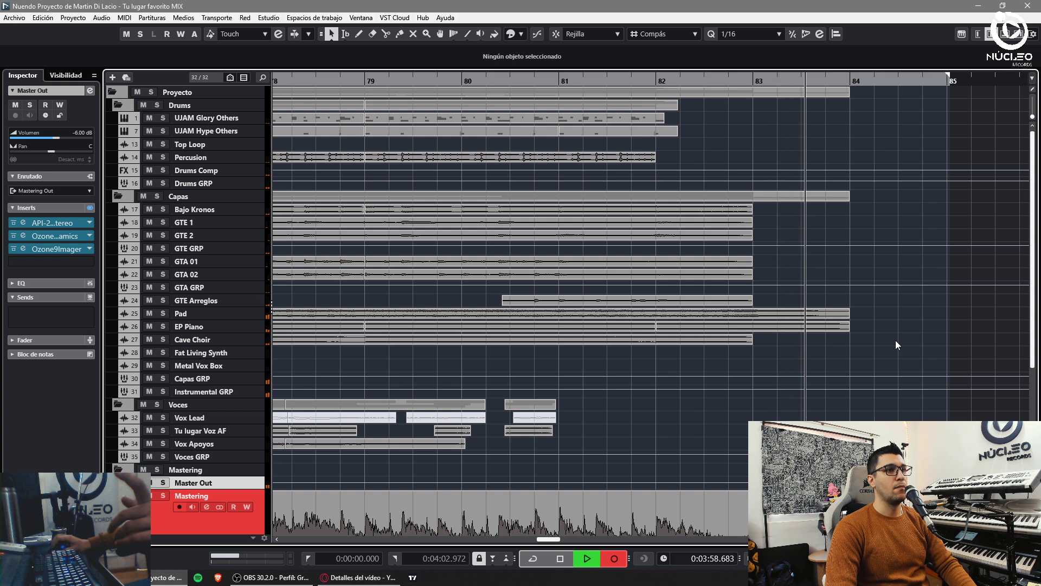
scroll(858, 417, "down", 5)
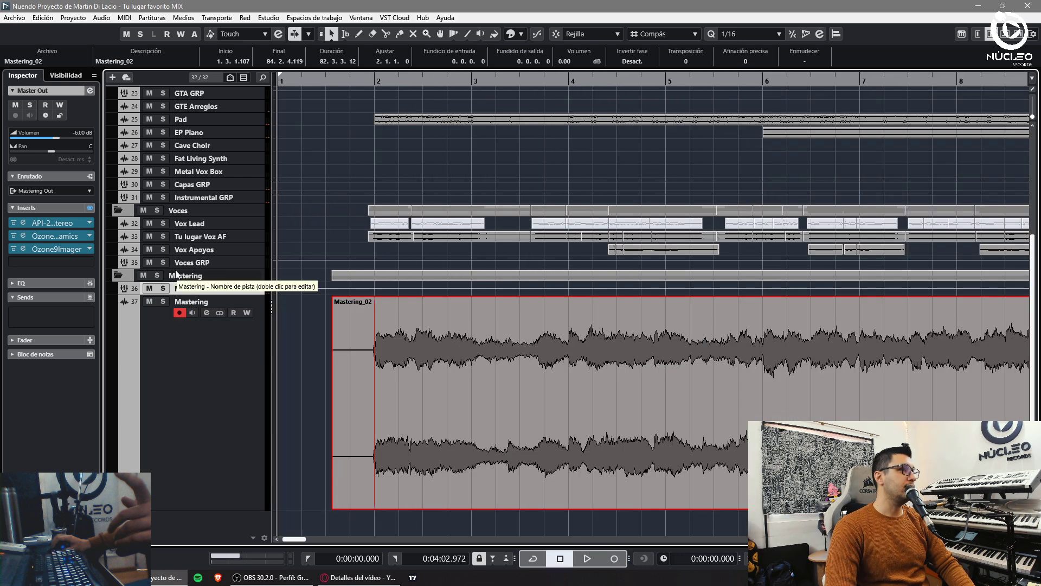
Mute Vox Lead, Tu lugar Voz AF, Vox Apoyos and Voces GRP, and start recording a vocal-free take from the song's start onto the Mastering track
left_click(150, 263)
left_click(224, 404)
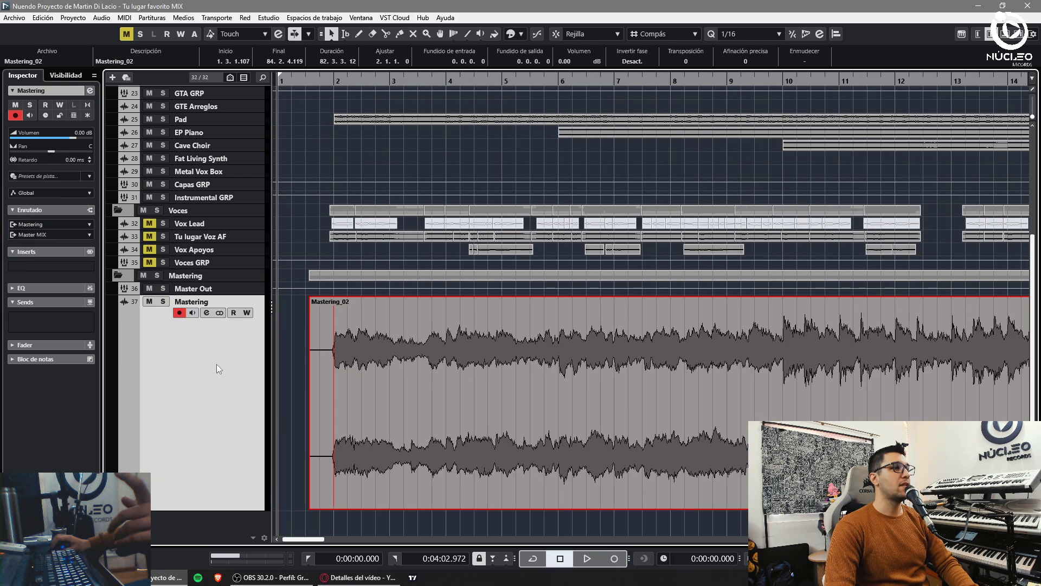
key("h")
key("KP_Multiply")
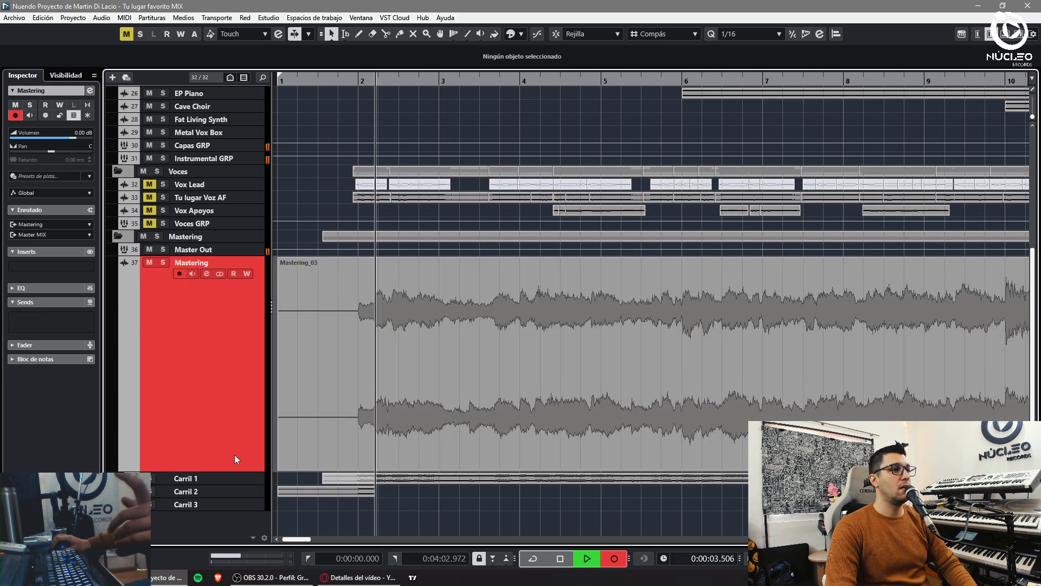
key("shift+h")
scroll(467, 437, "down", 3)
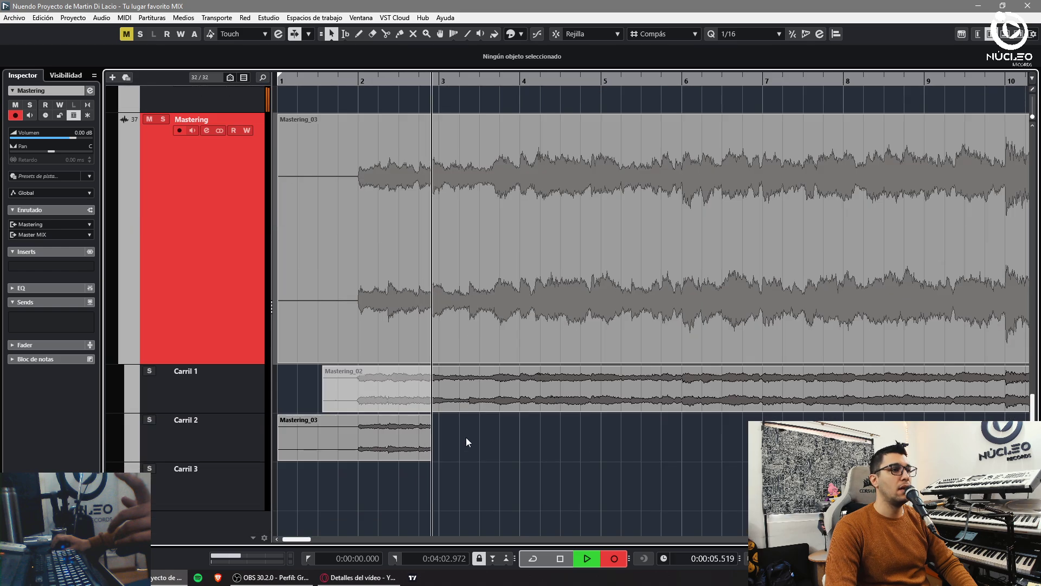